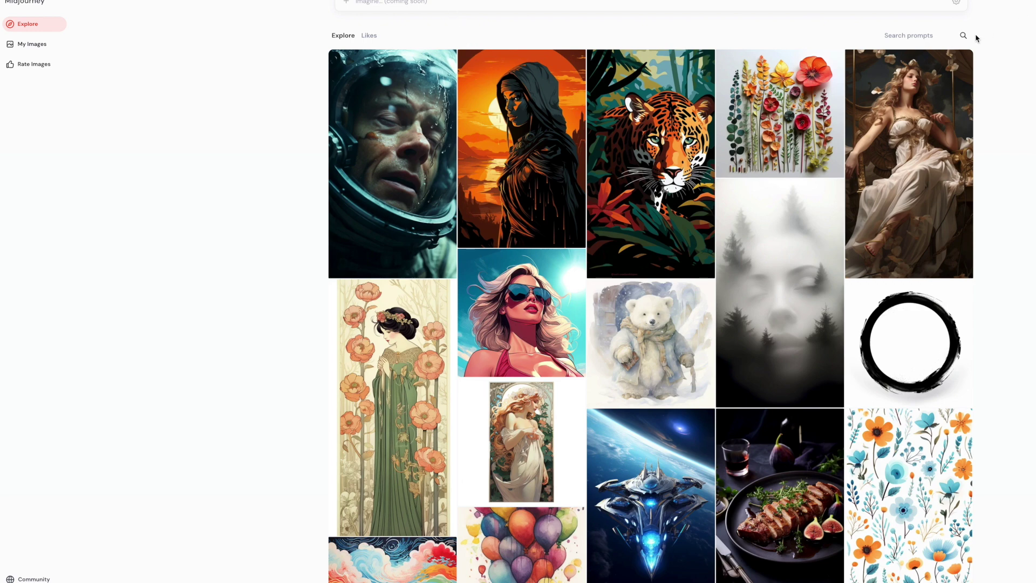
Step: Start a prompt search in Midjourney's Explore gallery by typing 'vin'
click(930, 35)
text(vintage tags, blue)
Step: Run the 'vintage tags, blue' search and browse the blue vintage tag results
key(Return)
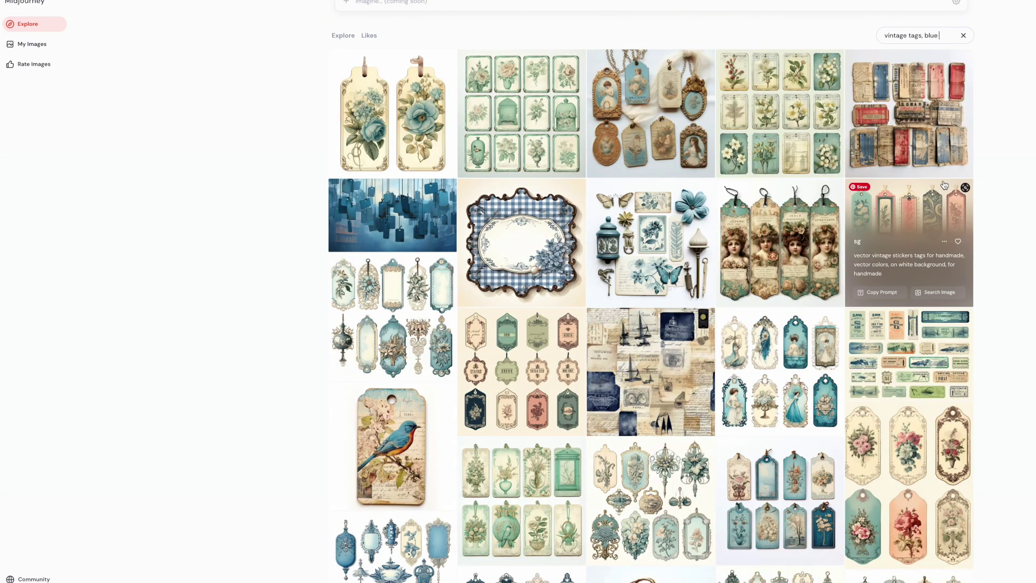
scroll(917, 243, down, 6)
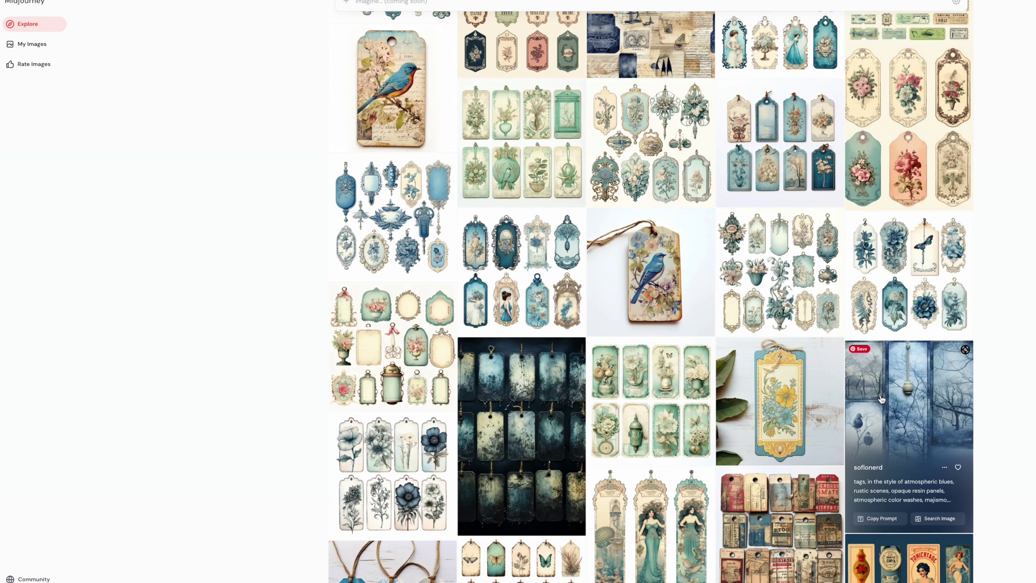
scroll(882, 399, up, 4)
Step: Preview the eight-tag image, then open the teal mermaid bookmark set full-size
click(792, 311)
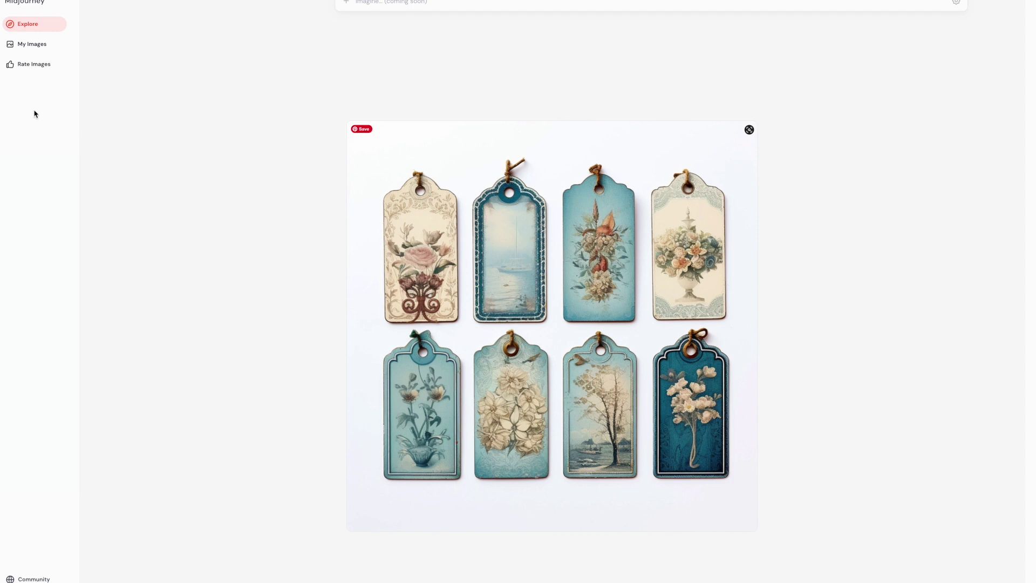
click(951, 162)
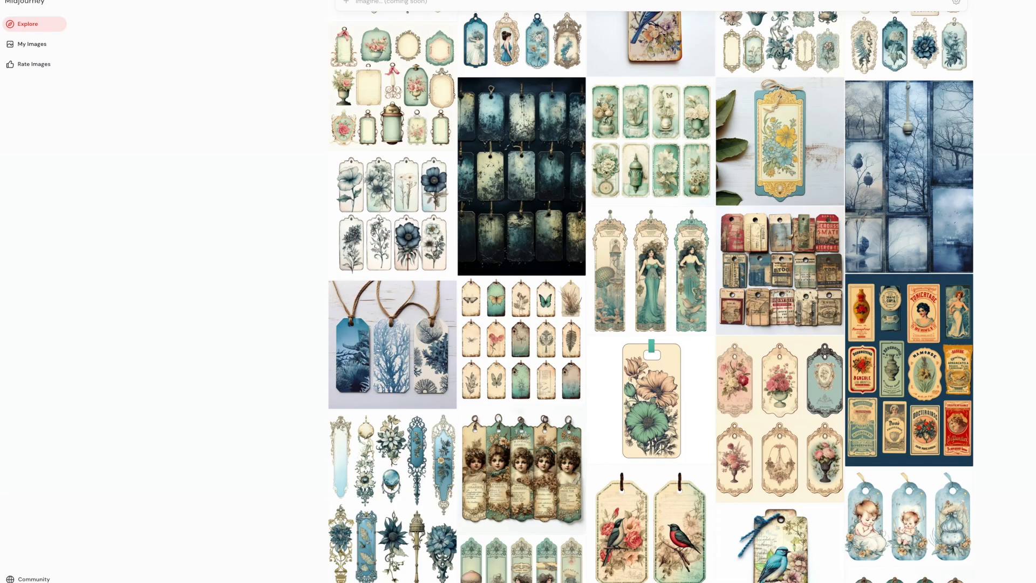
scroll(651, 291, down, 3)
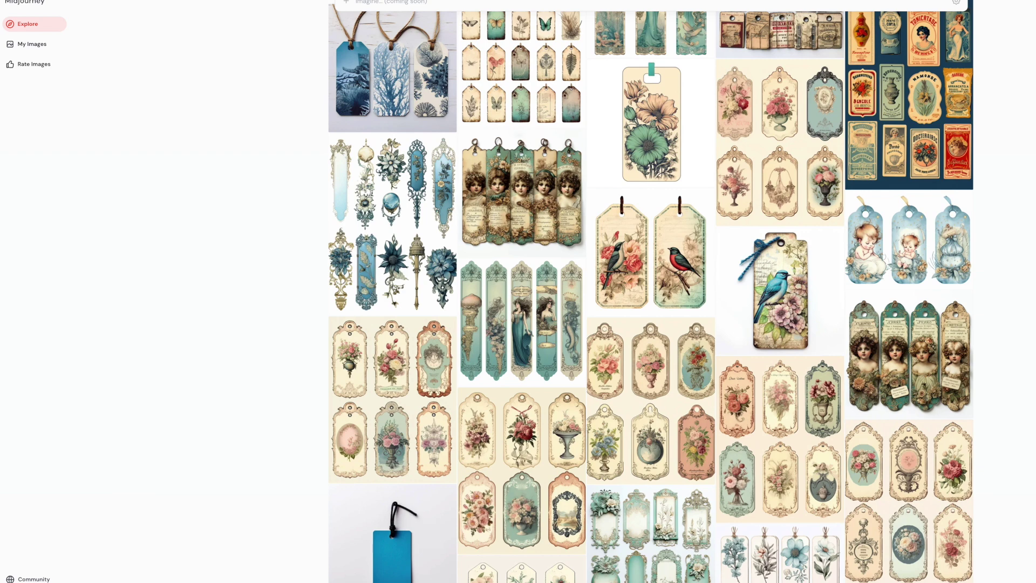
scroll(454, 232, down, 1)
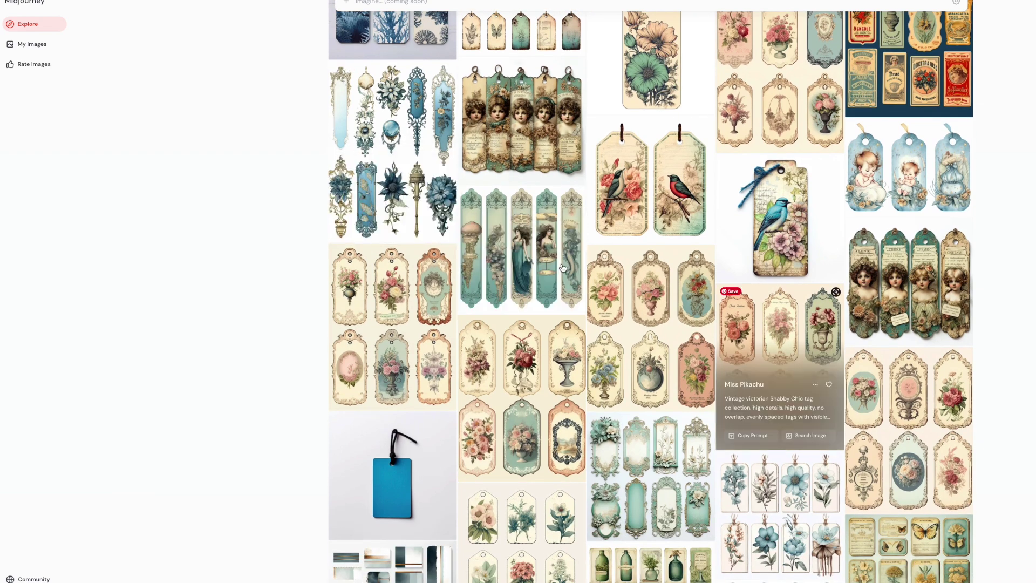
click(538, 223)
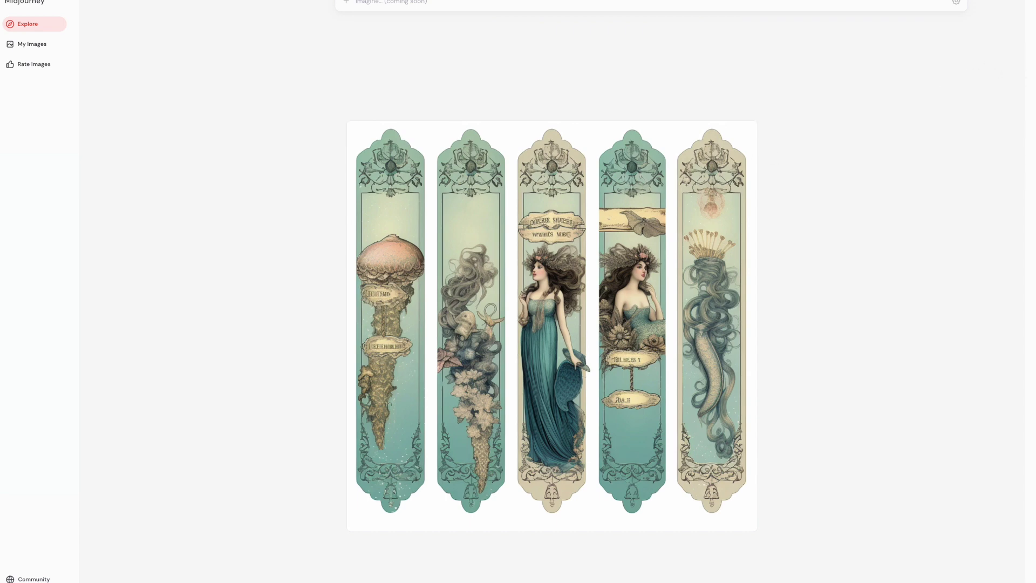
Step: Close the mermaid image, enlarge the watercolour floral tags image and open its context menu
click(894, 406)
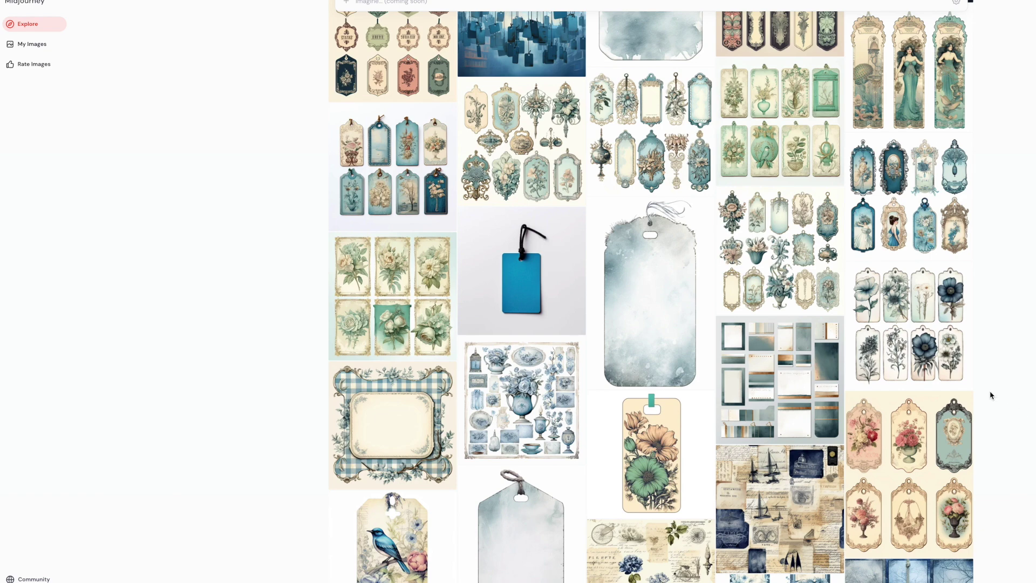
click(925, 290)
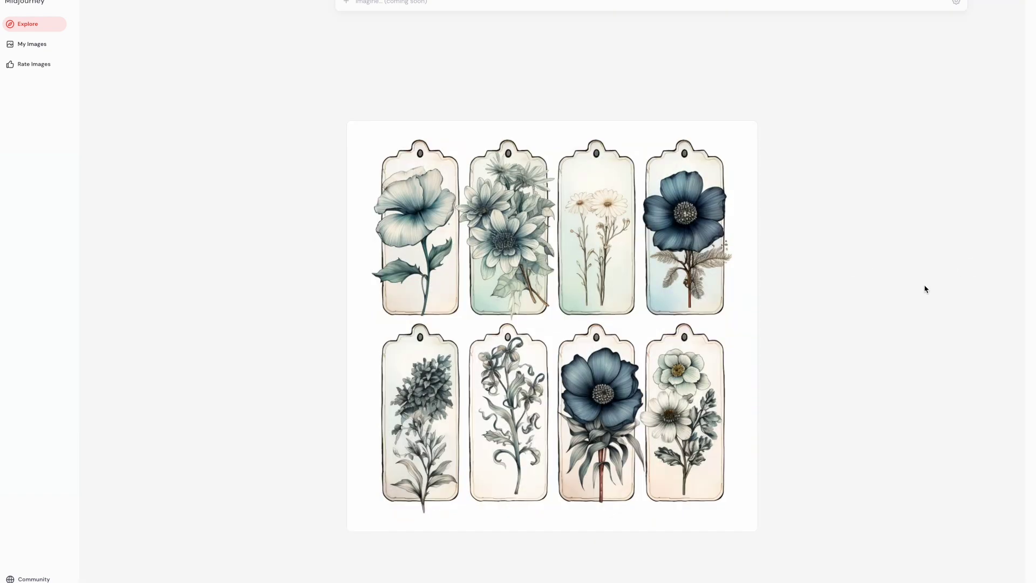
right_click(450, 314)
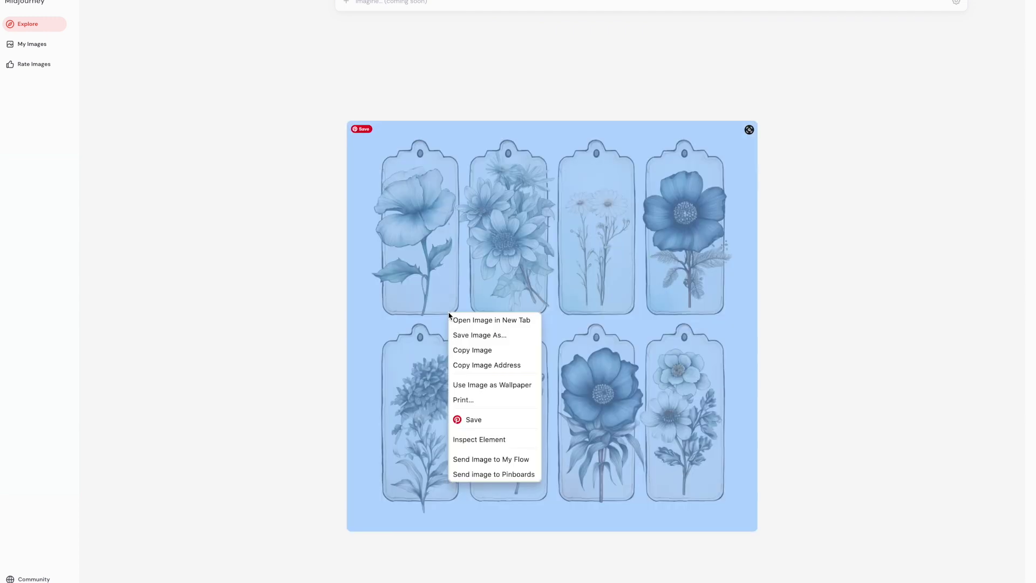
Step: Copy the floral tags image and paste it onto a new blank US Letter Canva page
click(464, 351)
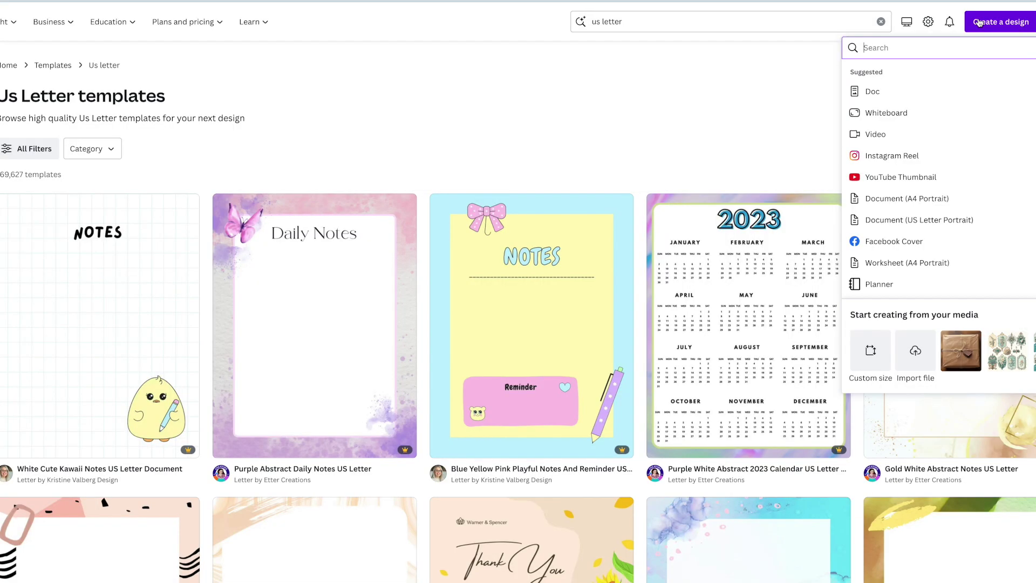
text(us lette)
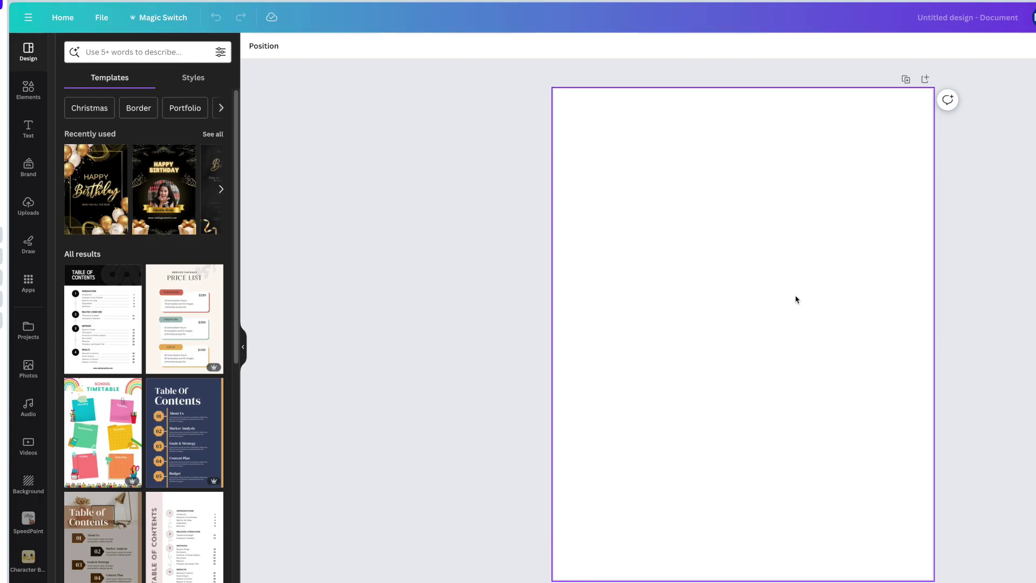
right_click(668, 254)
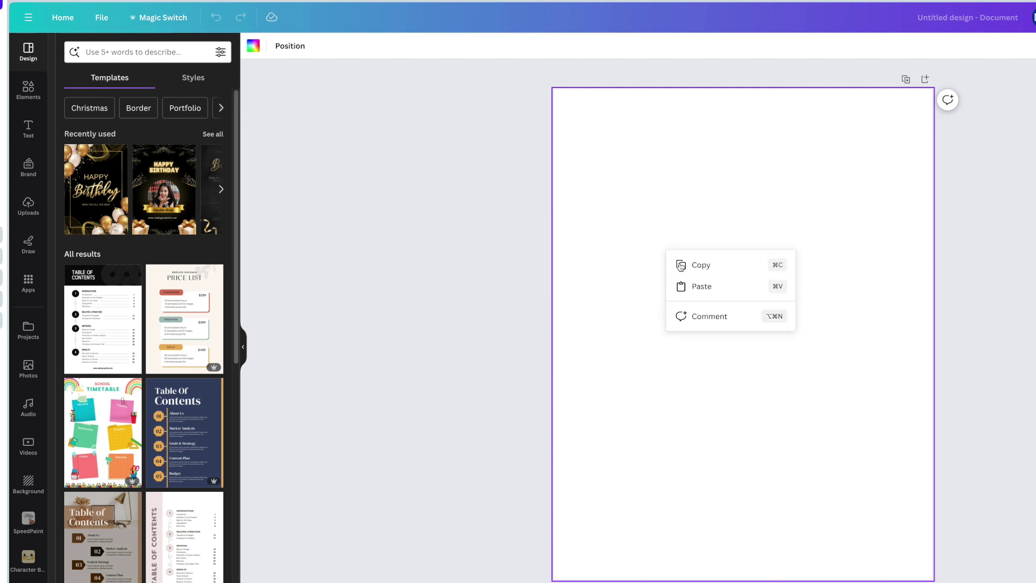
click(699, 284)
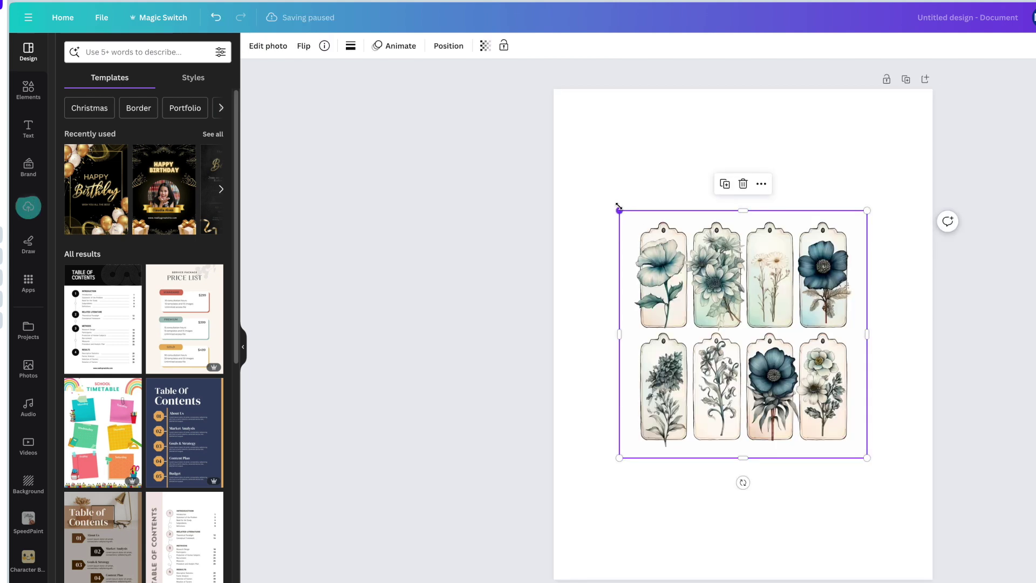
Step: Enlarge the pasted floral tags image to span the page width and reposition it
drag(618, 208, 514, 76)
drag(778, 397, 837, 441)
click(966, 335)
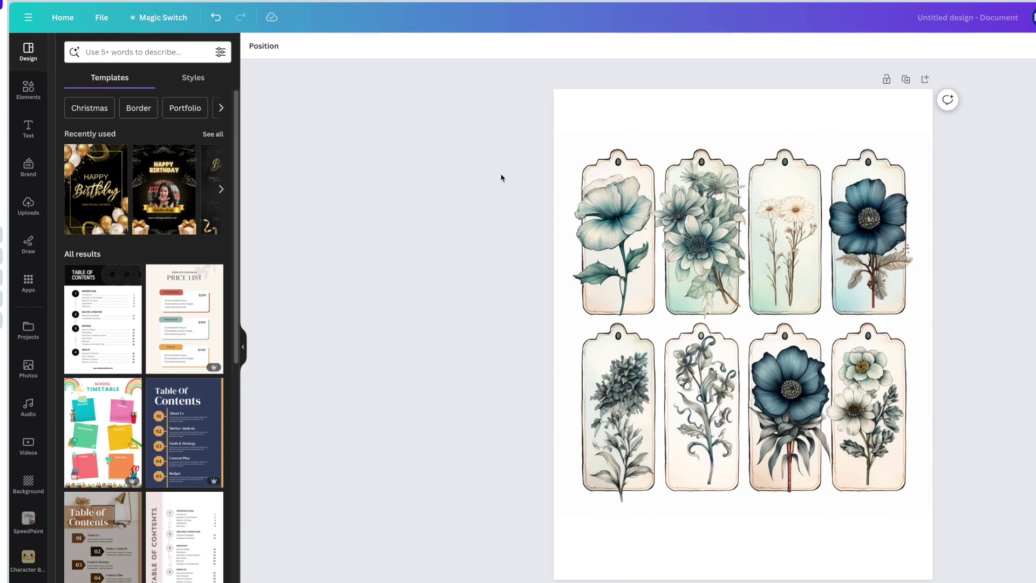
click(764, 377)
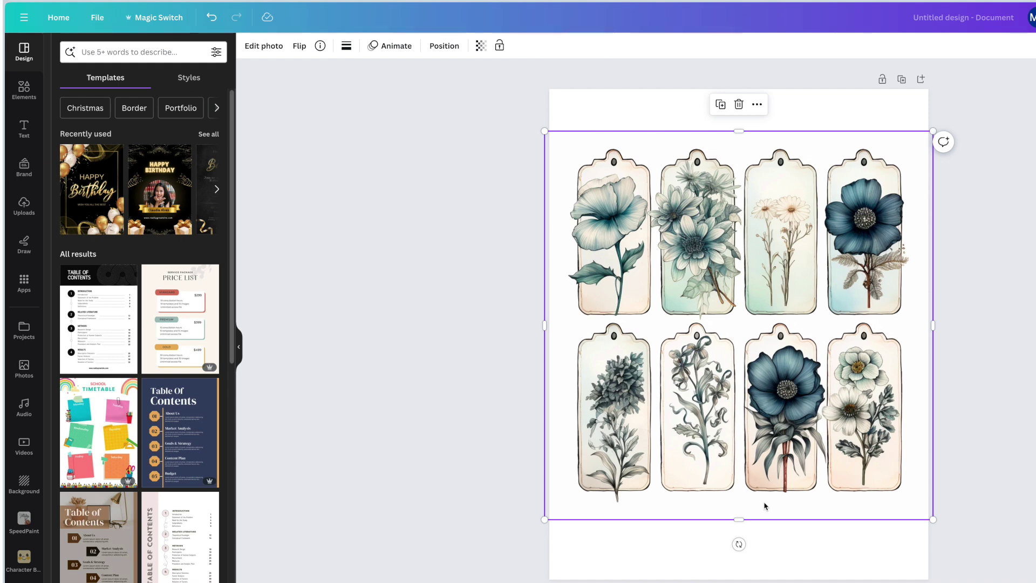
Step: Strip the floral tags image's background with BG Remover, leaving the eight tags transparent
mouse_move(795, 320)
mouse_down()
mouse_move(823, 316)
mouse_move(745, 321)
mouse_move(798, 318)
mouse_up()
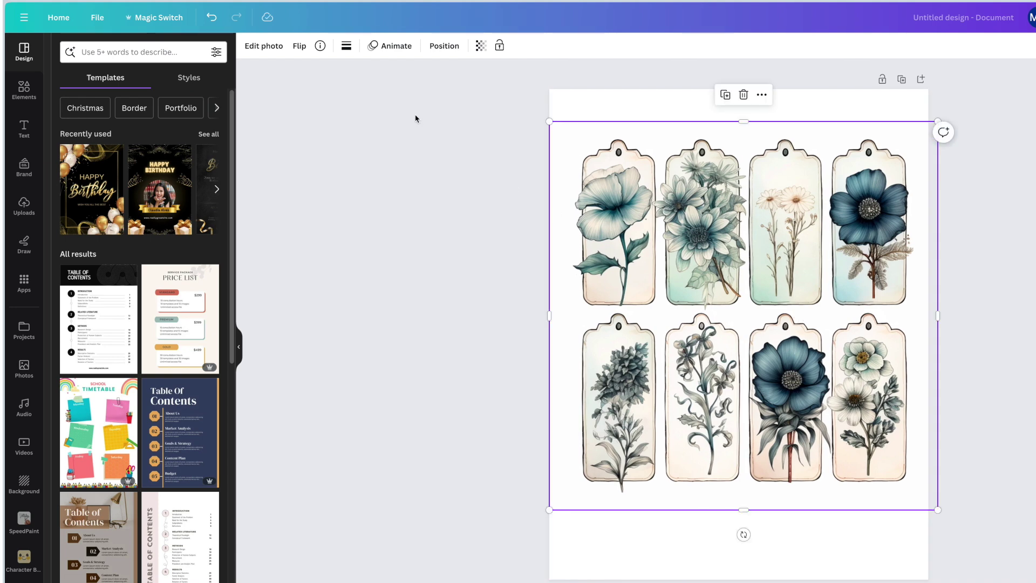
click(263, 46)
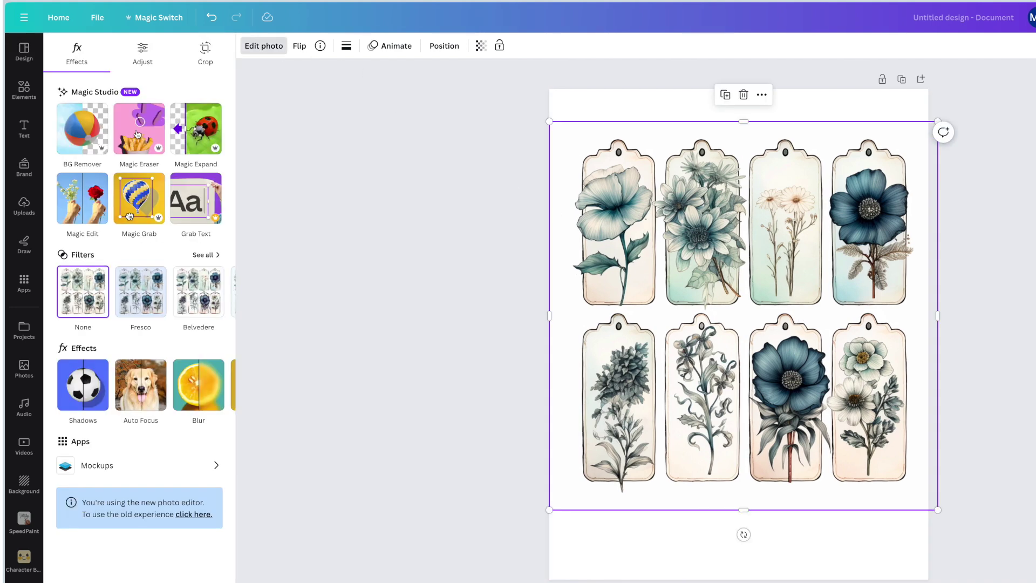
click(80, 127)
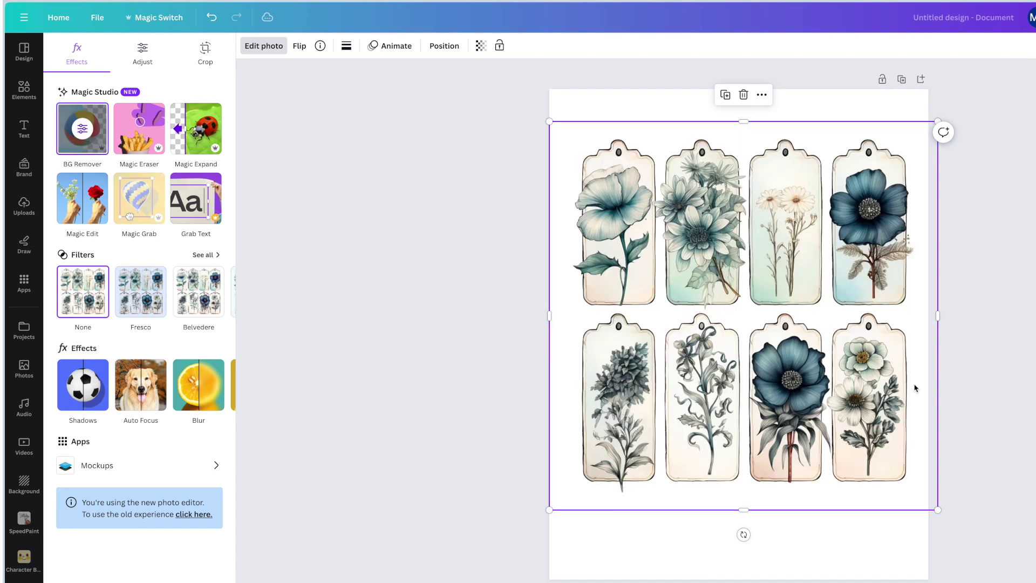
key(Escape)
click(913, 544)
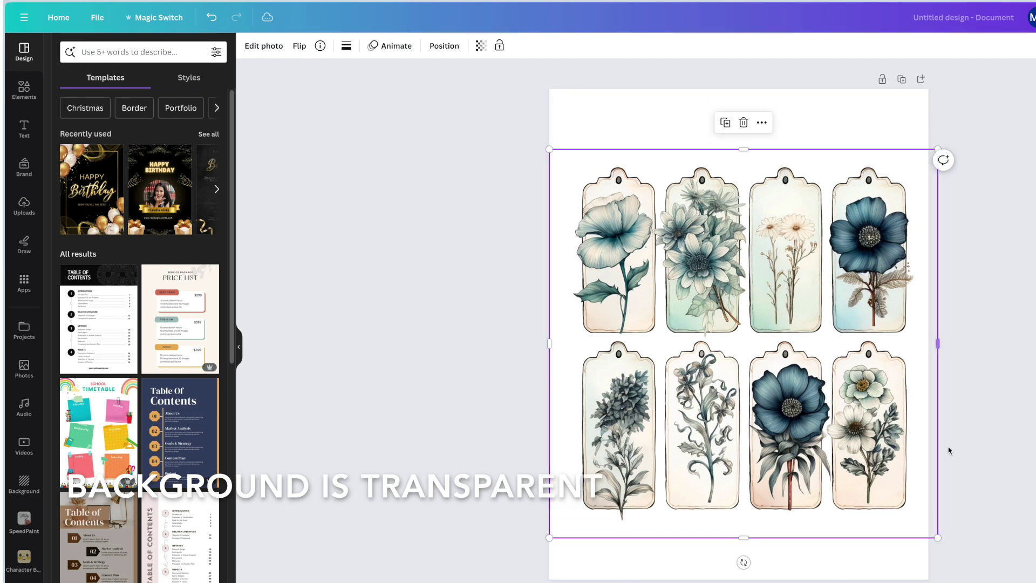
Step: Add an enlarged 'Blue Vintage Tags' heading above the tags in the Nickainley script font
click(24, 128)
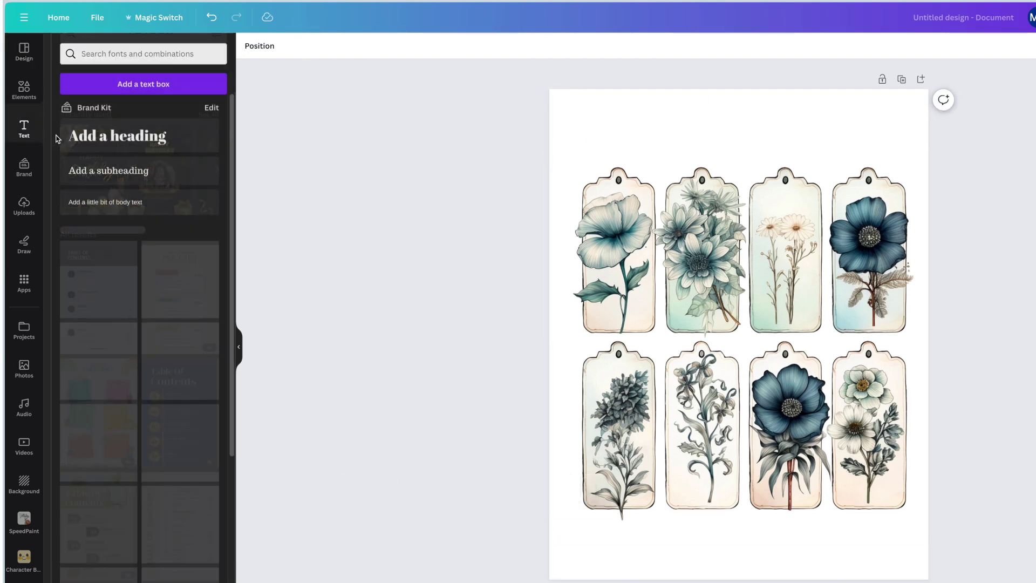
click(108, 132)
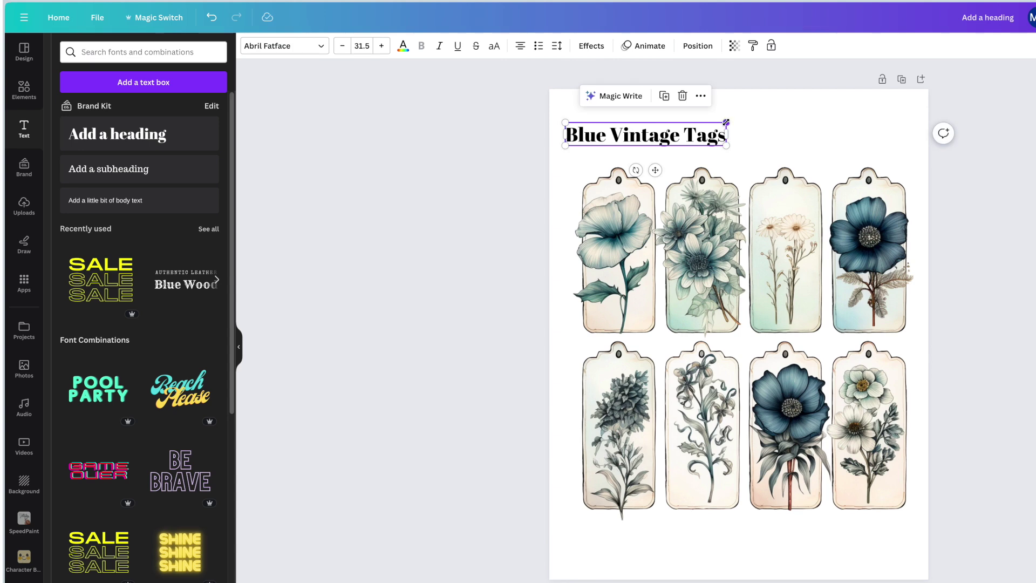
drag(727, 143, 856, 146)
click(319, 46)
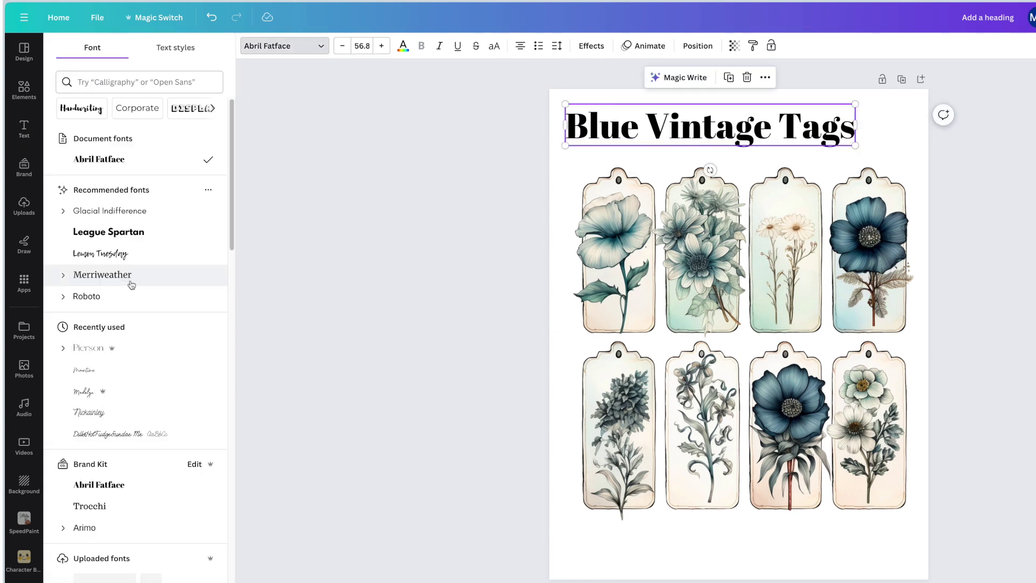
click(121, 413)
key(Escape)
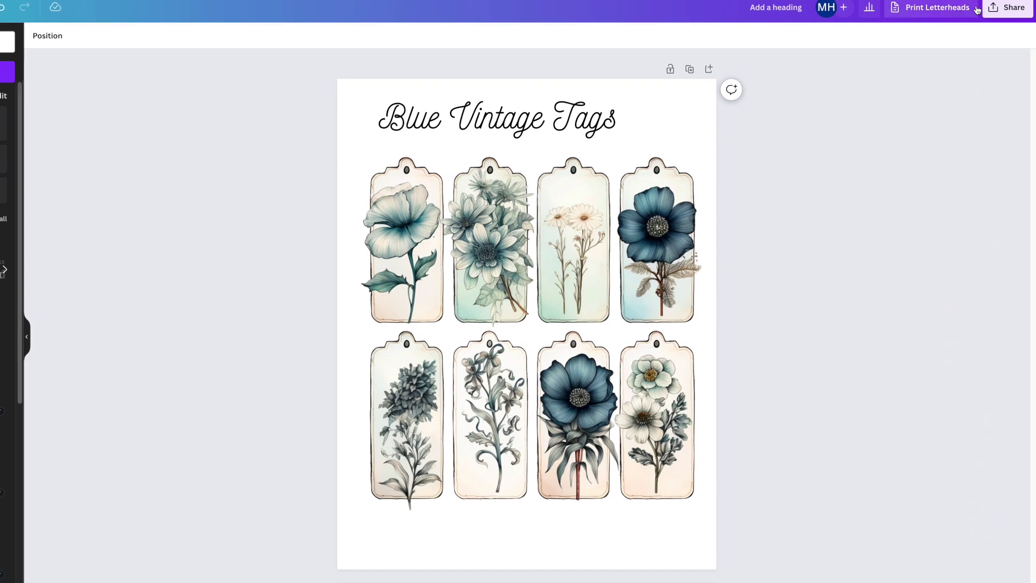
click(1005, 8)
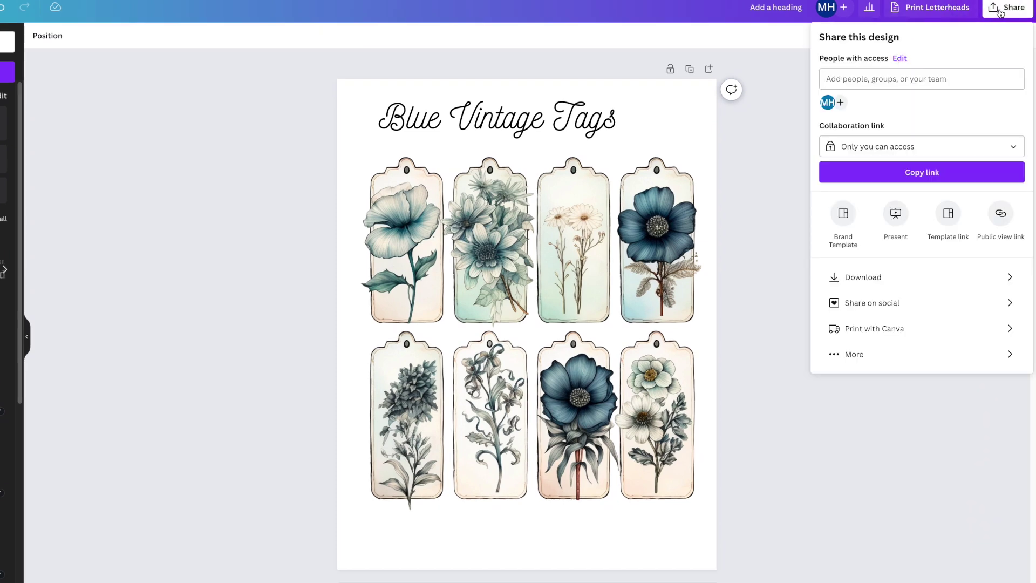
Step: Download the floral tags page as a PNG with Transparent background checked
click(860, 276)
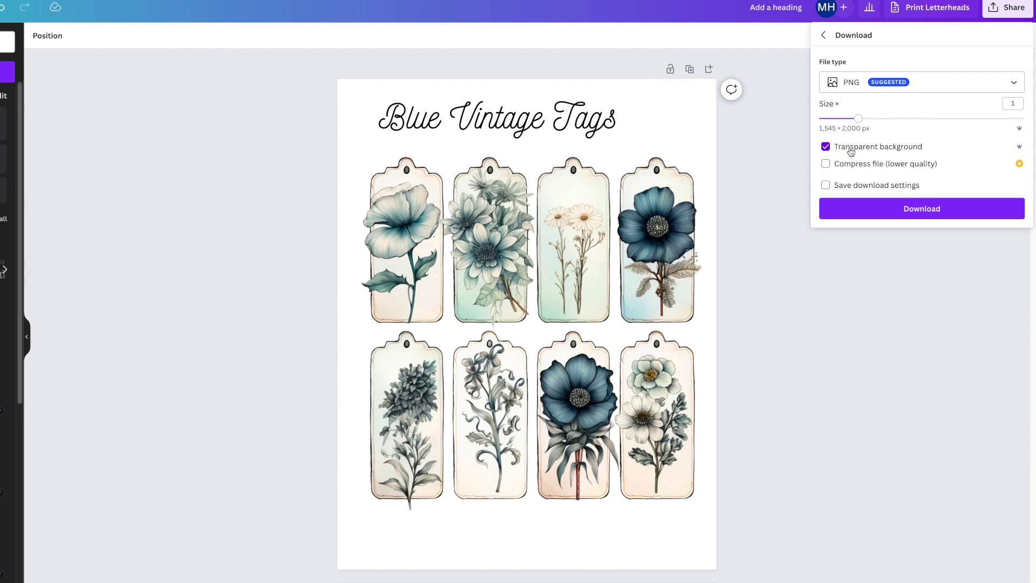
click(902, 215)
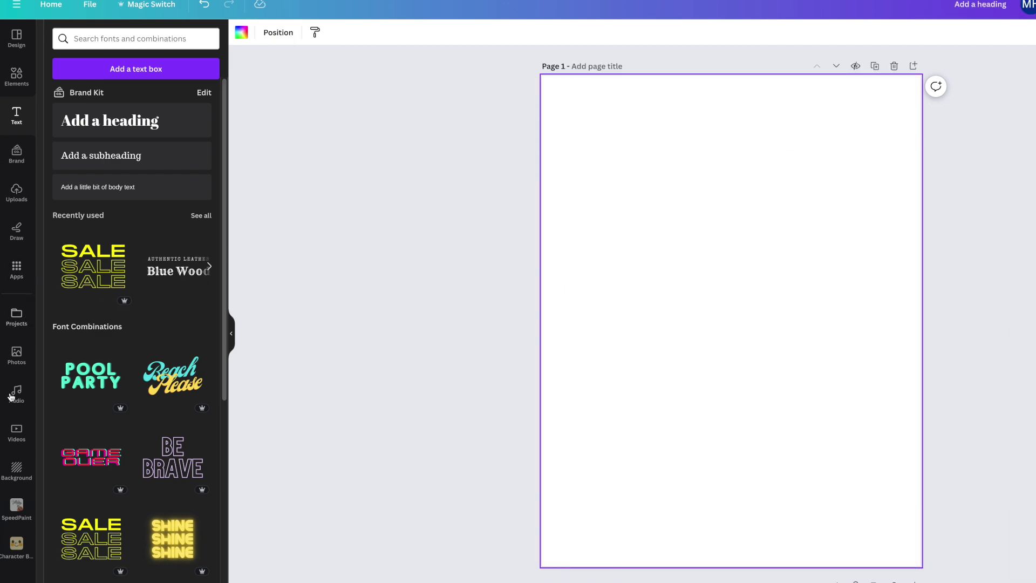
Step: Upload the Blue Vintage Tags PNG, enlarge it across the page, and delete the blue gradient background
click(15, 470)
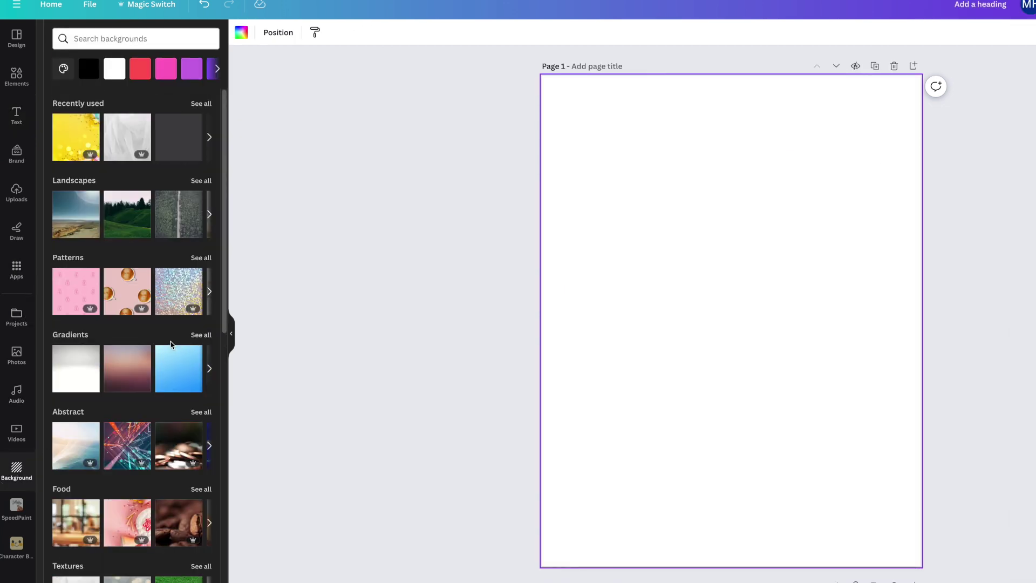
click(179, 368)
click(16, 192)
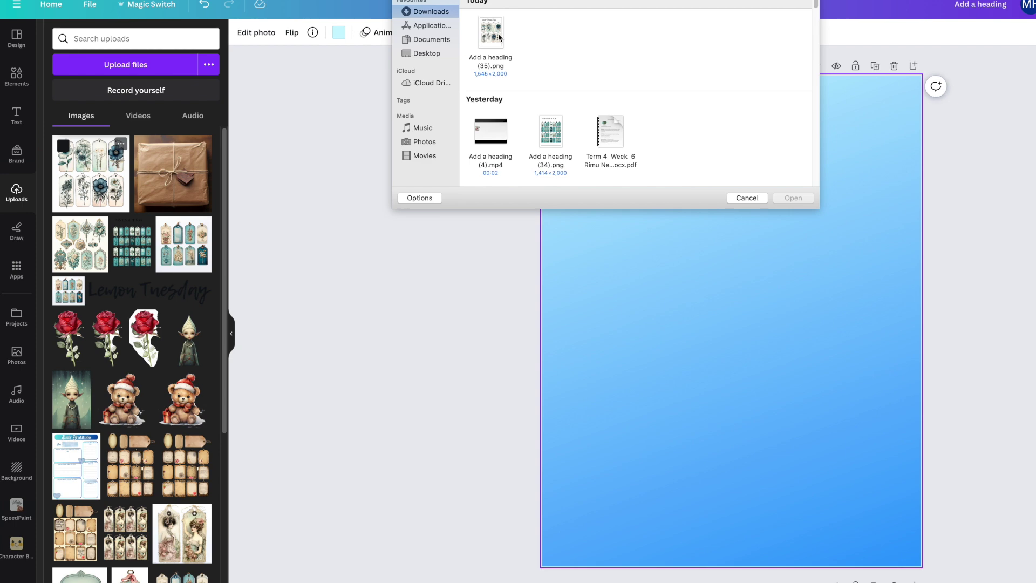
double_click(499, 36)
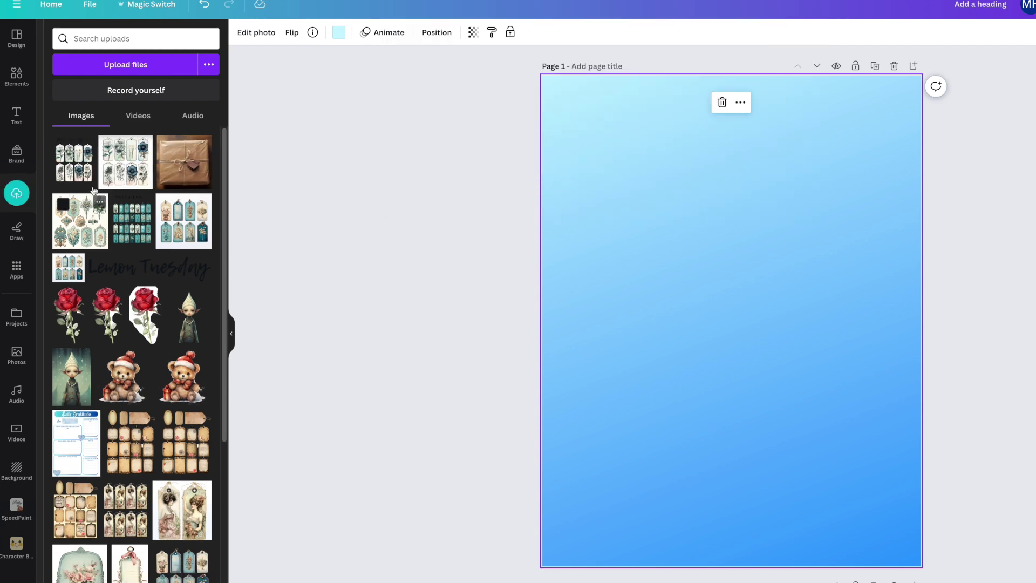
click(75, 177)
drag(856, 179, 897, 108)
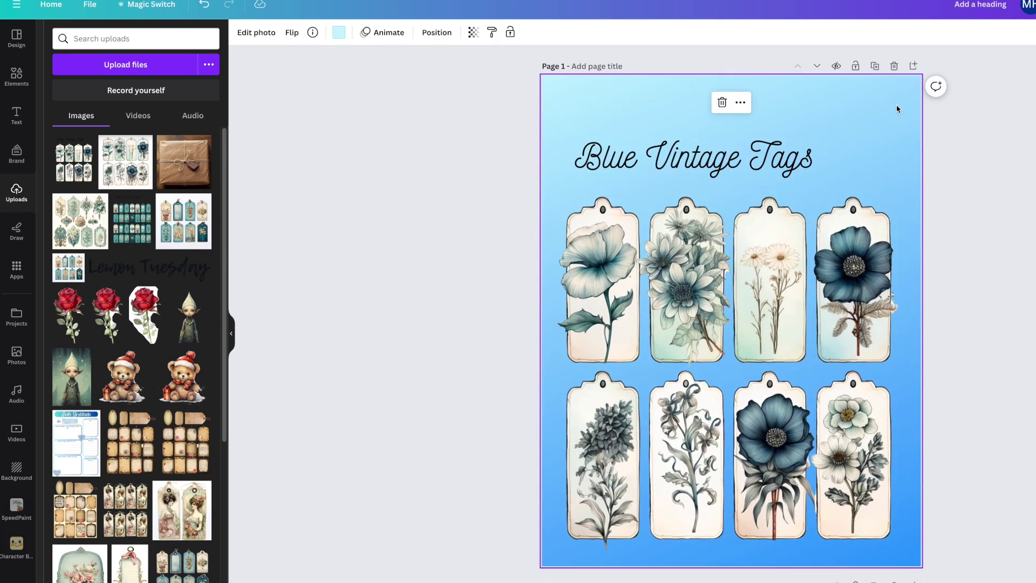
key(Delete)
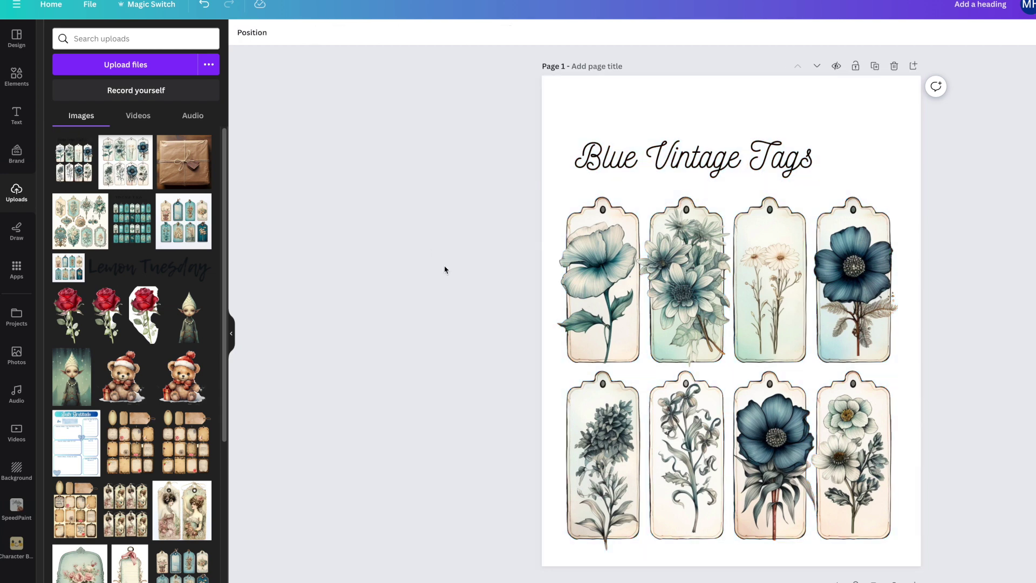
drag(919, 128, 786, 311)
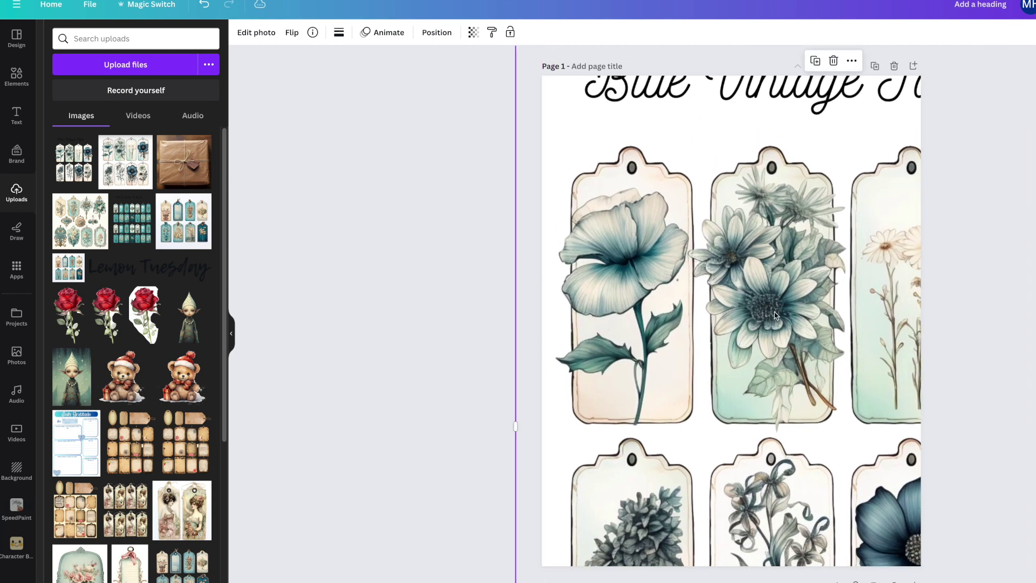
Step: Crop the tag sheet to the first blue flower tag, then enlarge and centre it
drag(518, 428, 550, 424)
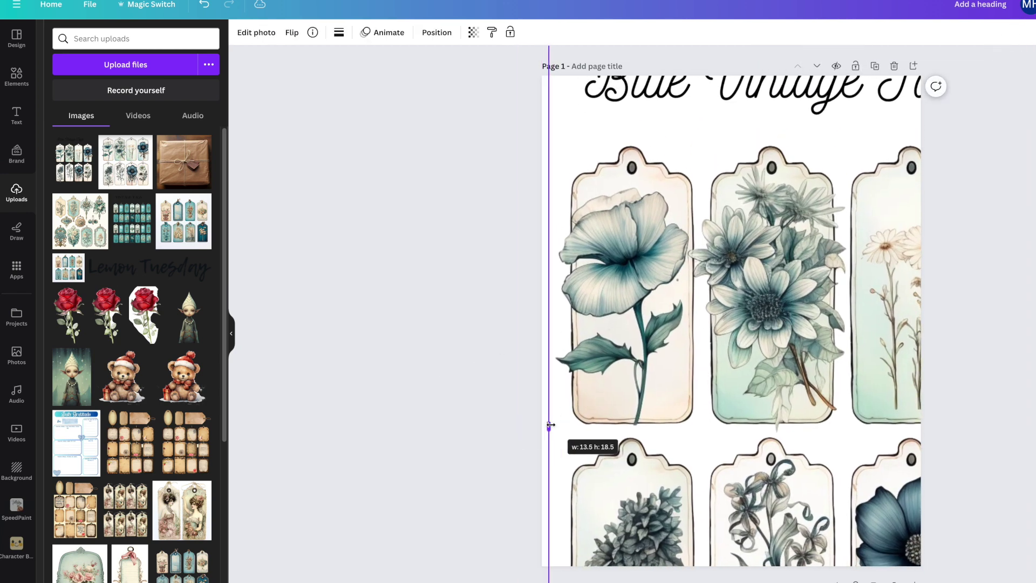
drag(998, 423, 704, 426)
scroll(815, 524, down, 5)
drag(626, 371, 616, 183)
scroll(763, 171, up, 7)
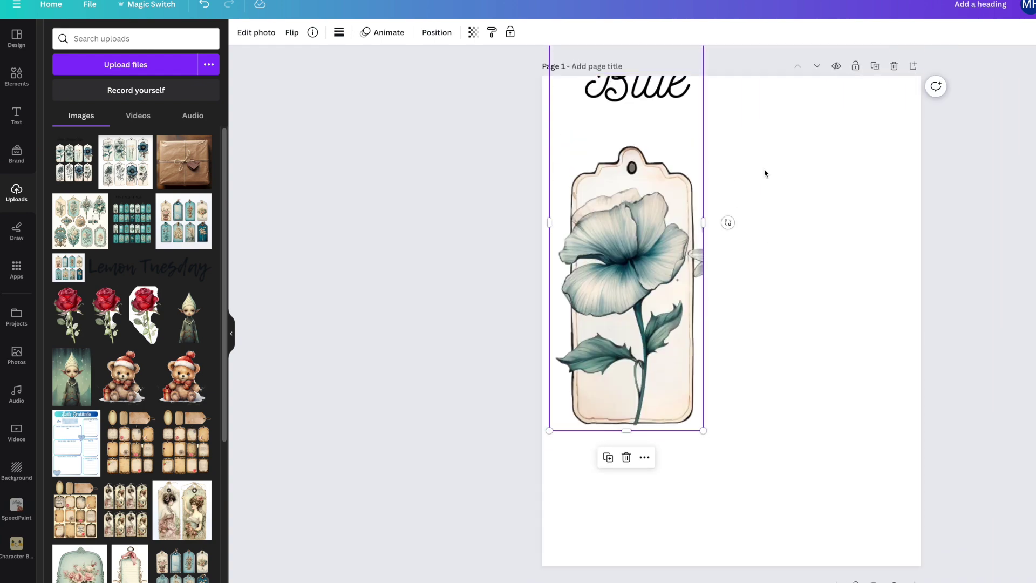
drag(651, 473, 664, 356)
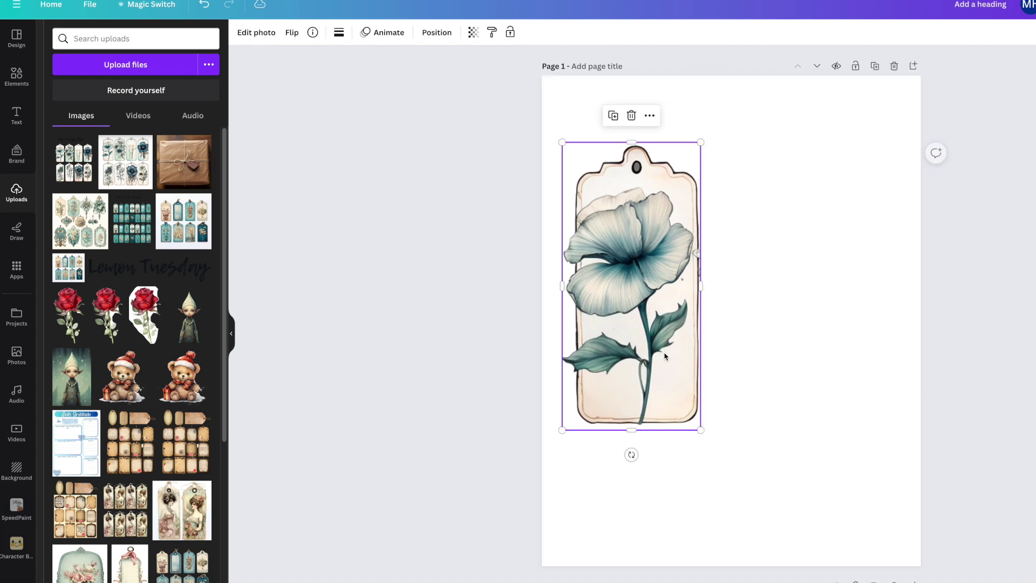
click(857, 465)
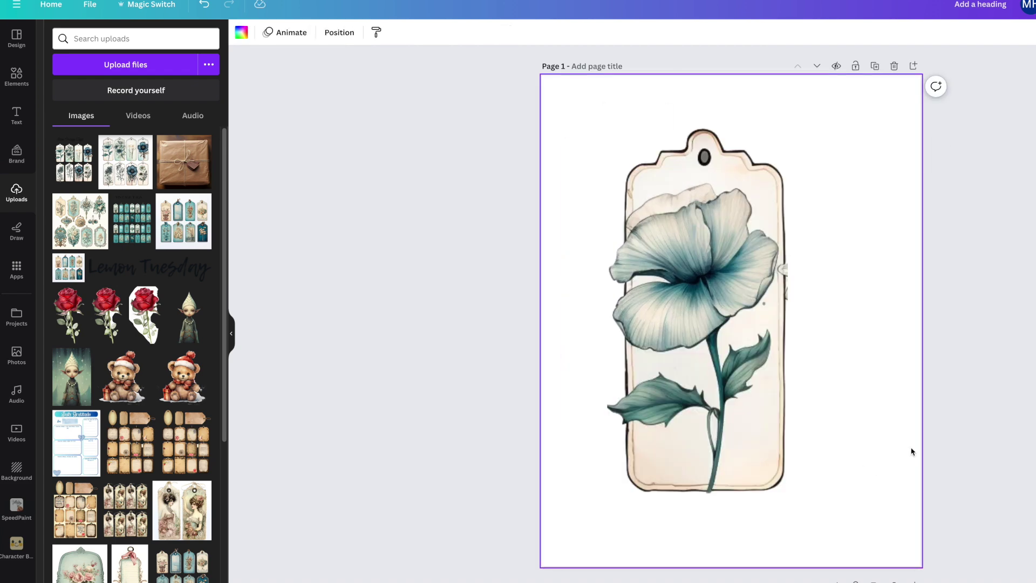
click(797, 402)
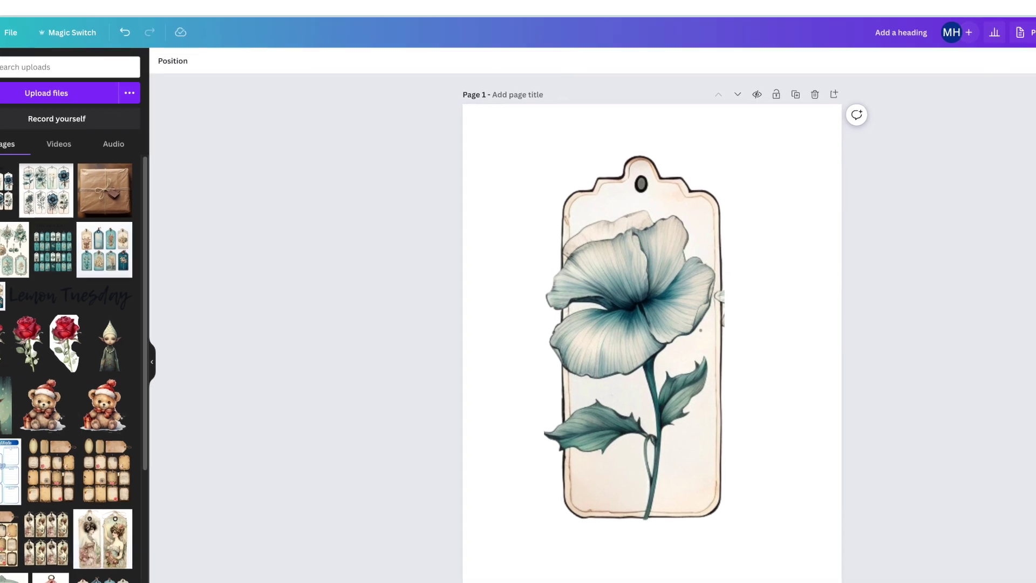
Step: Download only Page 1 as a transparent PNG at 1.5× size (2,318 × 3,000 px)
click(1009, 15)
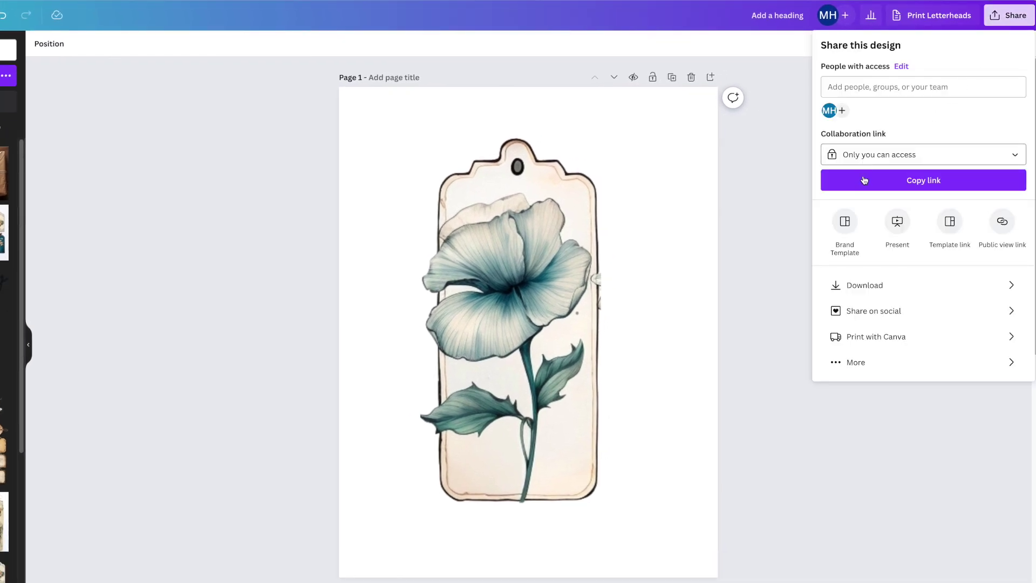
click(869, 285)
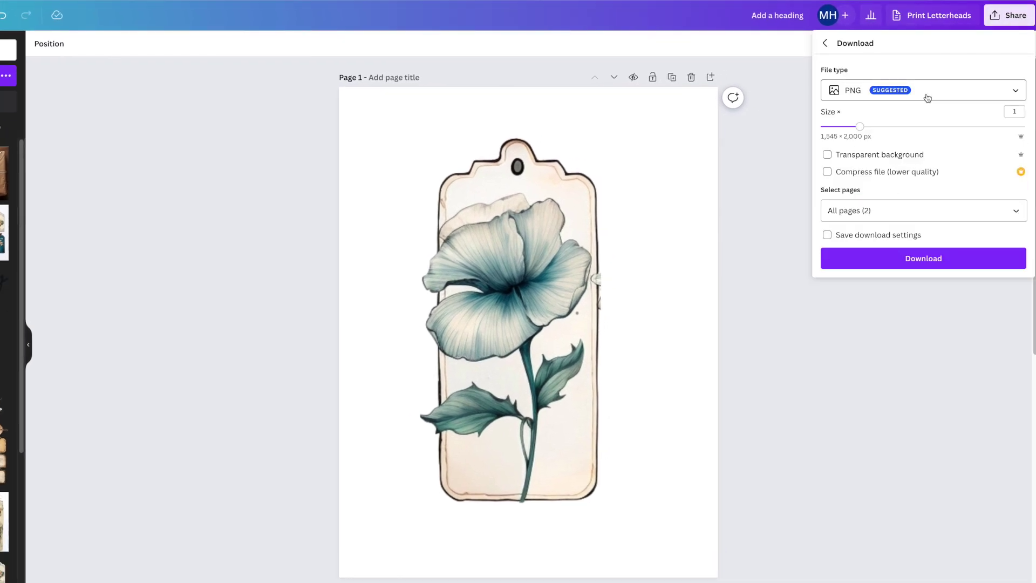
click(1013, 213)
click(1015, 273)
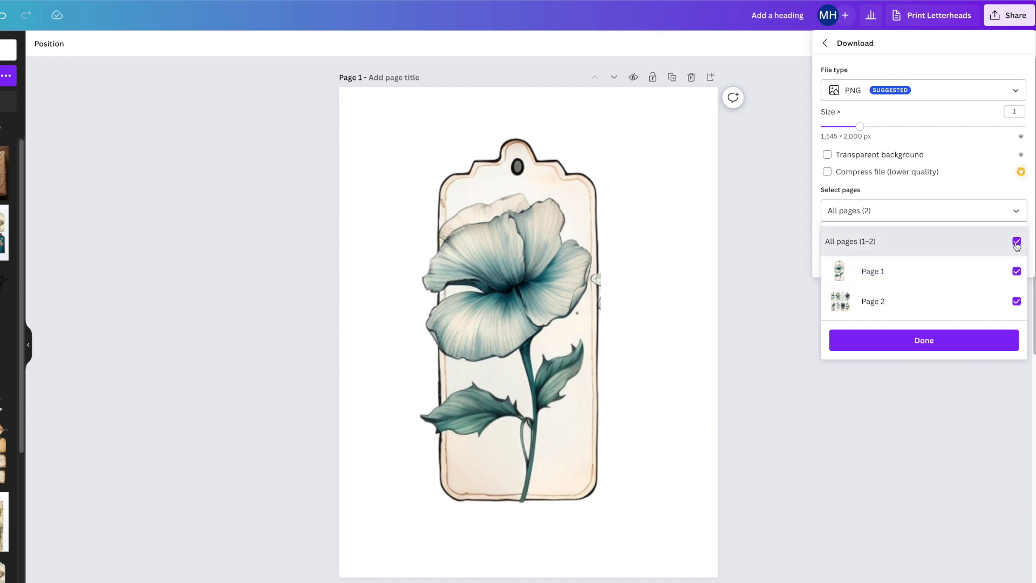
click(1016, 272)
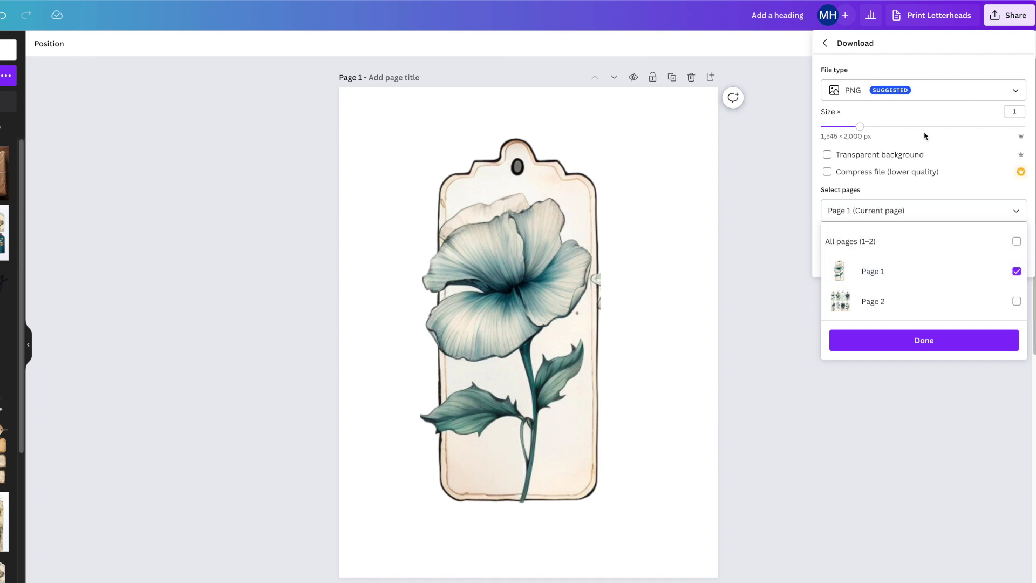
click(864, 128)
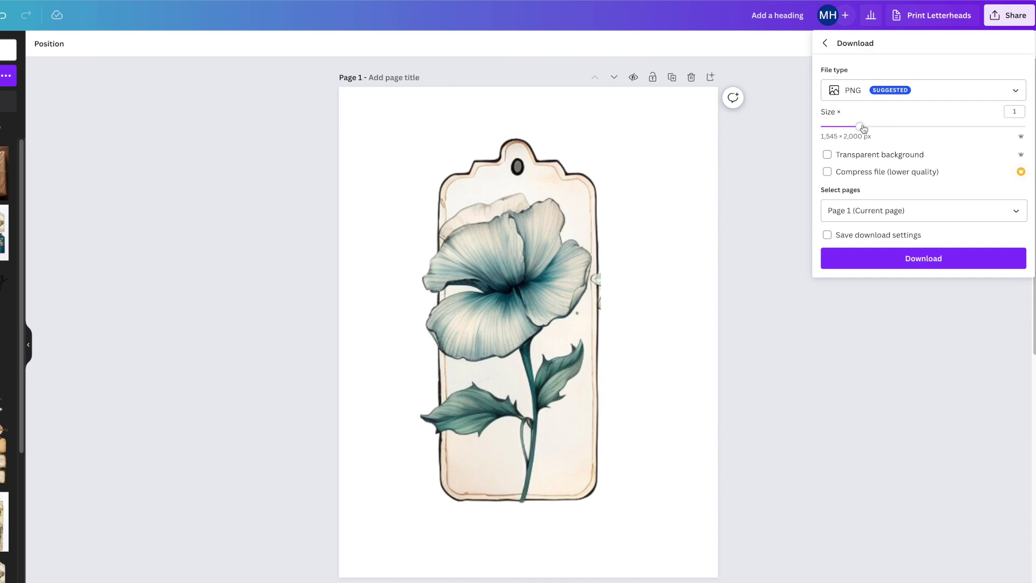
drag(862, 127, 899, 126)
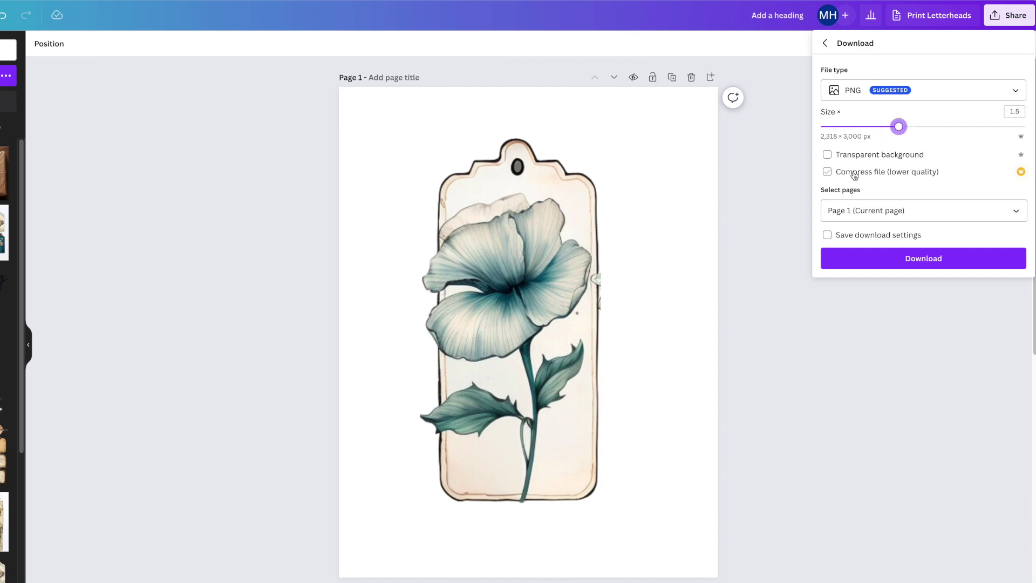
click(827, 155)
click(915, 259)
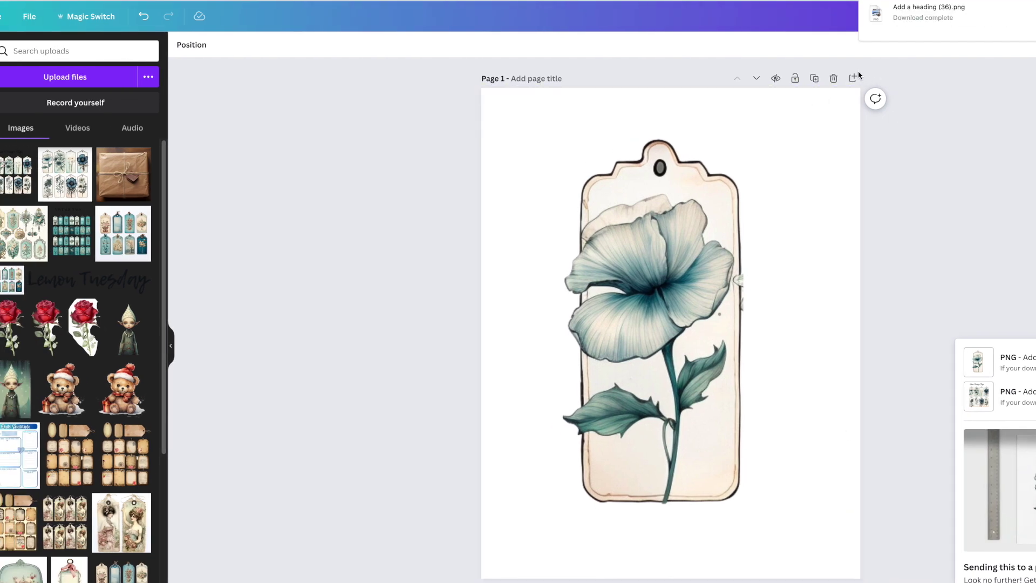
Step: Add a blank page 2 and place the uploaded single flower tag on it
key(ctrl+Return)
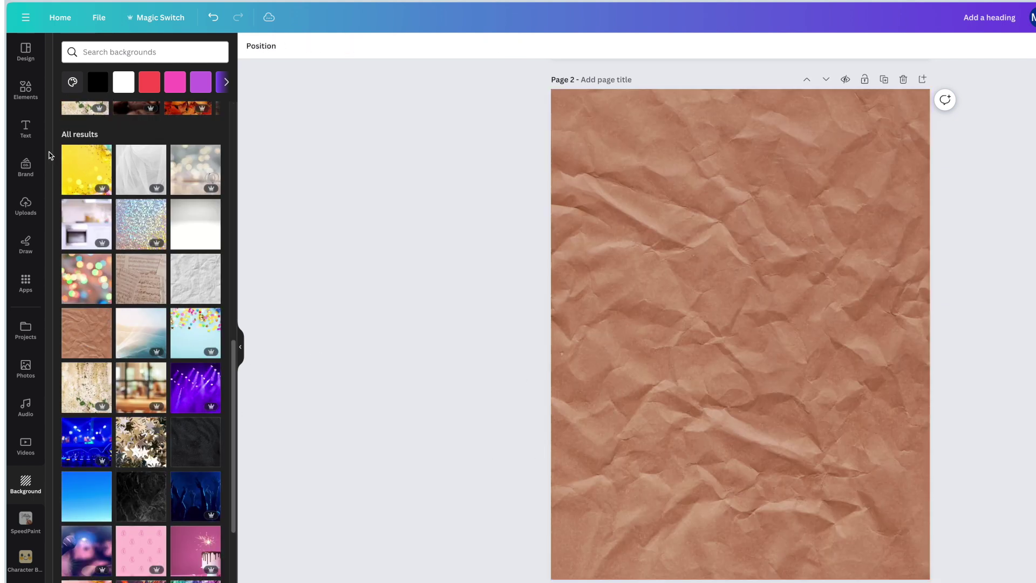
click(26, 205)
click(134, 78)
double_click(561, 47)
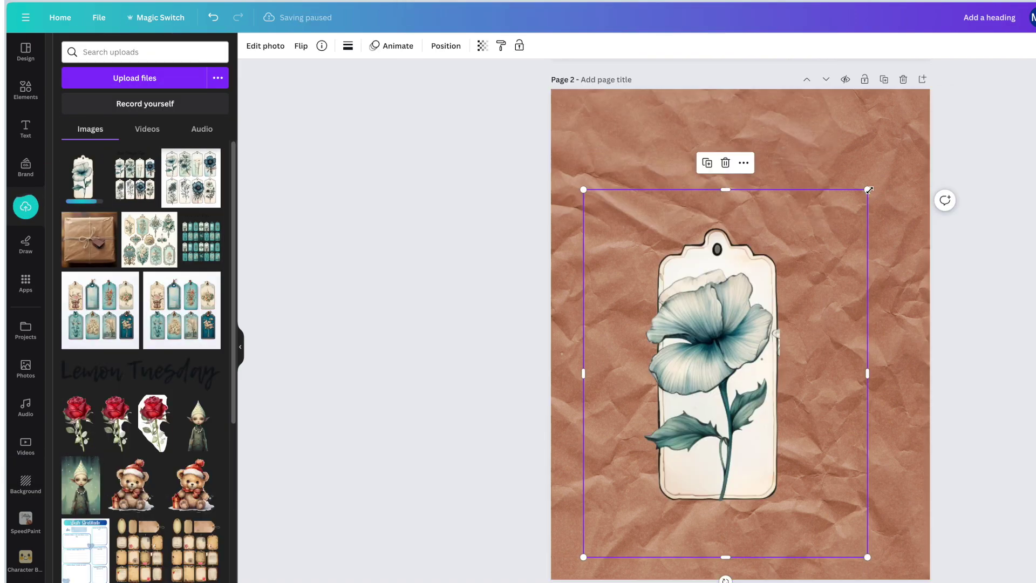
Step: Resize the flower tag and position it in the lower left of page 2
drag(872, 190, 952, 79)
drag(842, 317, 797, 373)
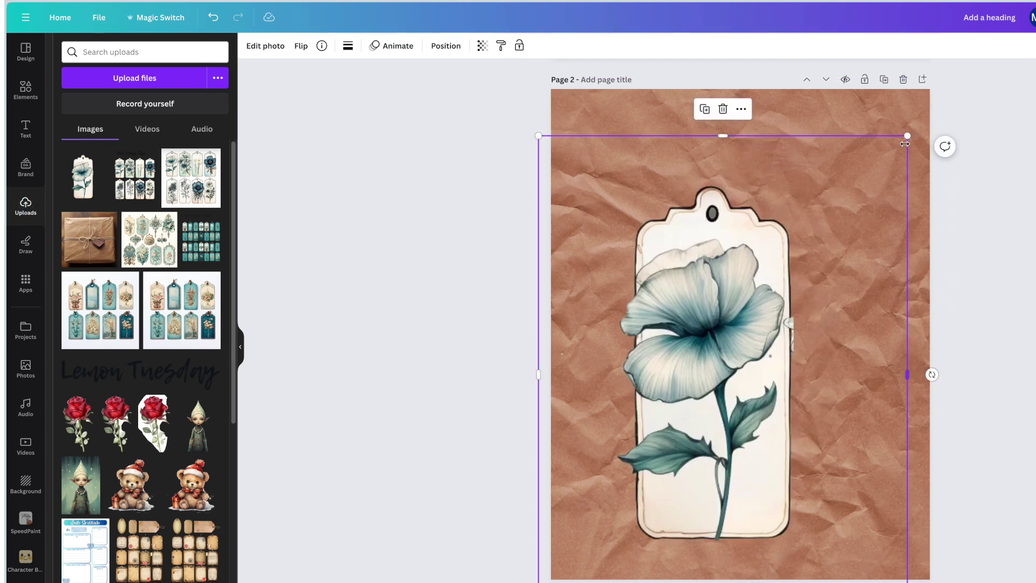
drag(905, 143, 717, 366)
click(971, 502)
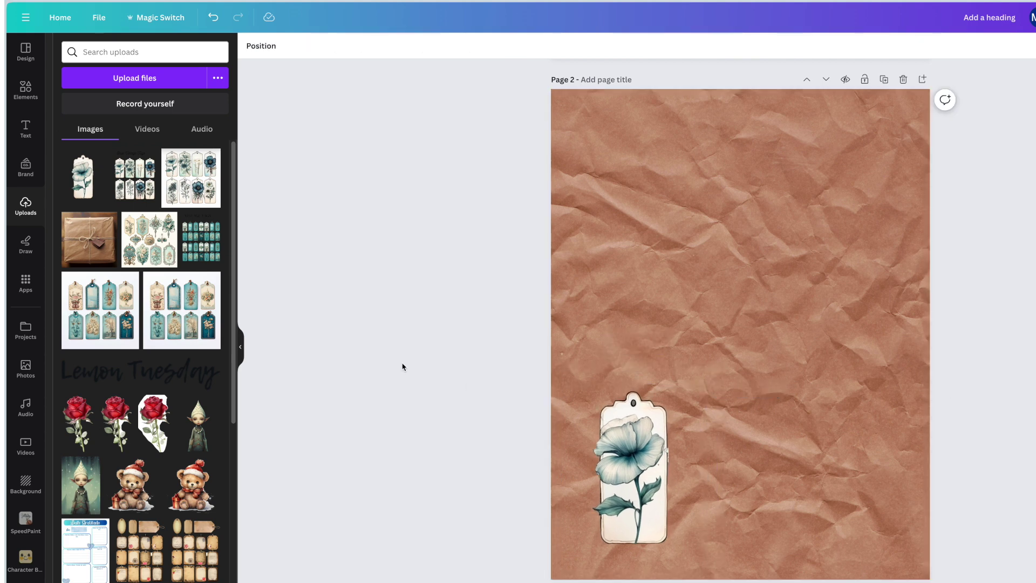
Step: Bring up page 3 and add the ornate teal-and-cream tags sheet at its top-left
click(147, 255)
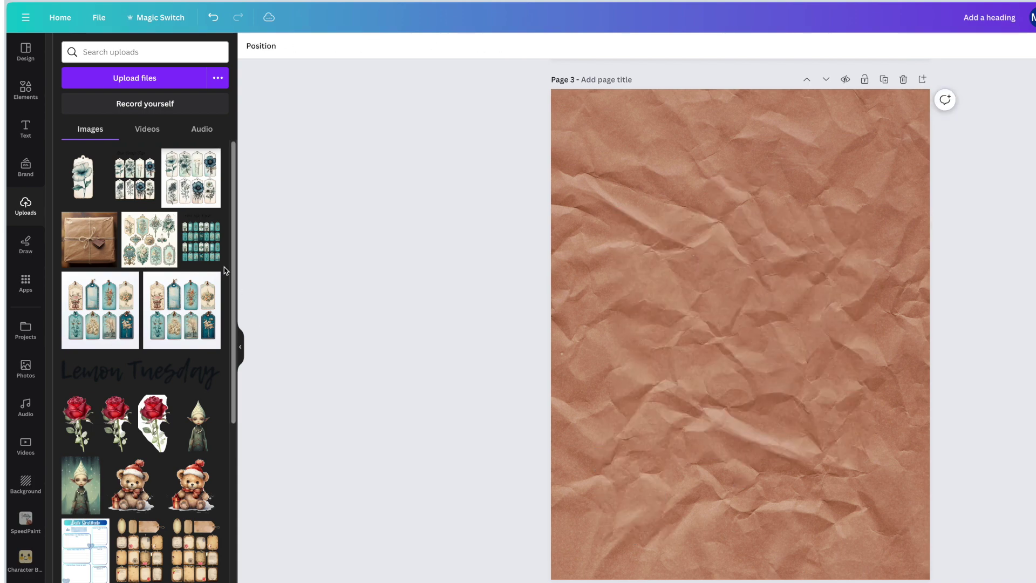
click(148, 240)
drag(747, 361, 700, 260)
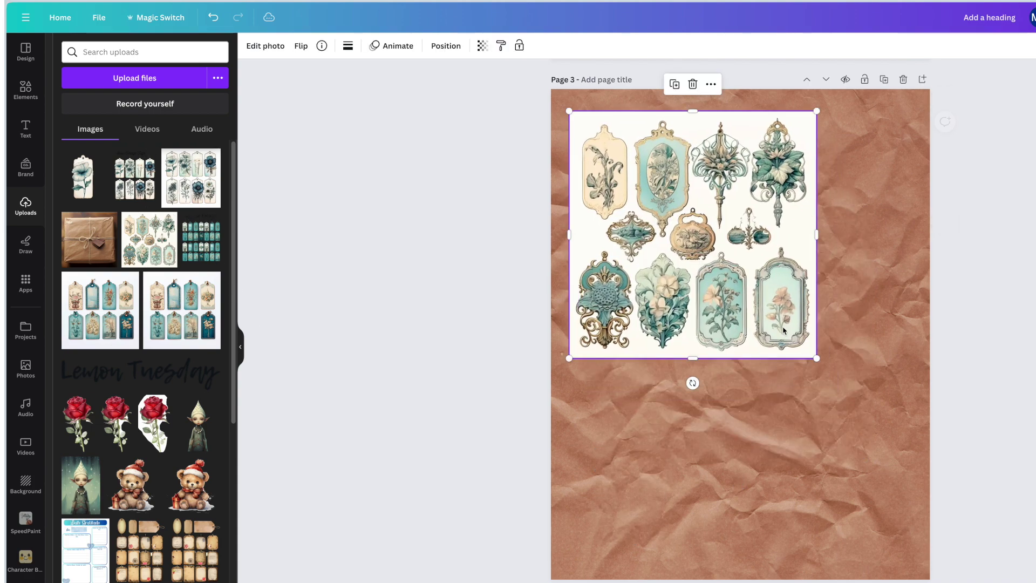
Step: Enlarge the tags sheet to the full page width, leaving a brown paper strip above
drag(817, 358, 916, 458)
drag(794, 434, 793, 459)
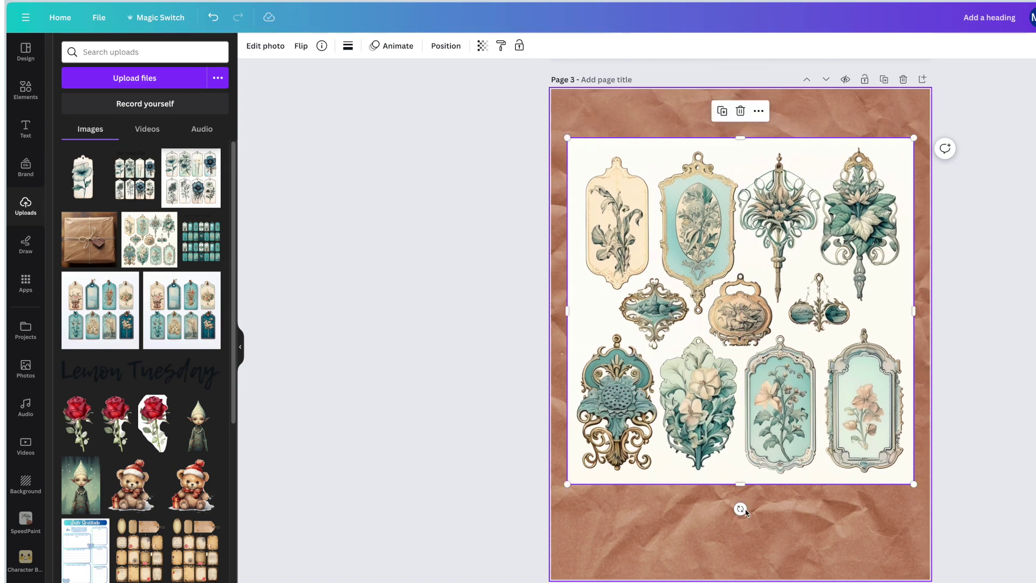
drag(742, 485, 893, 439)
drag(725, 332, 550, 335)
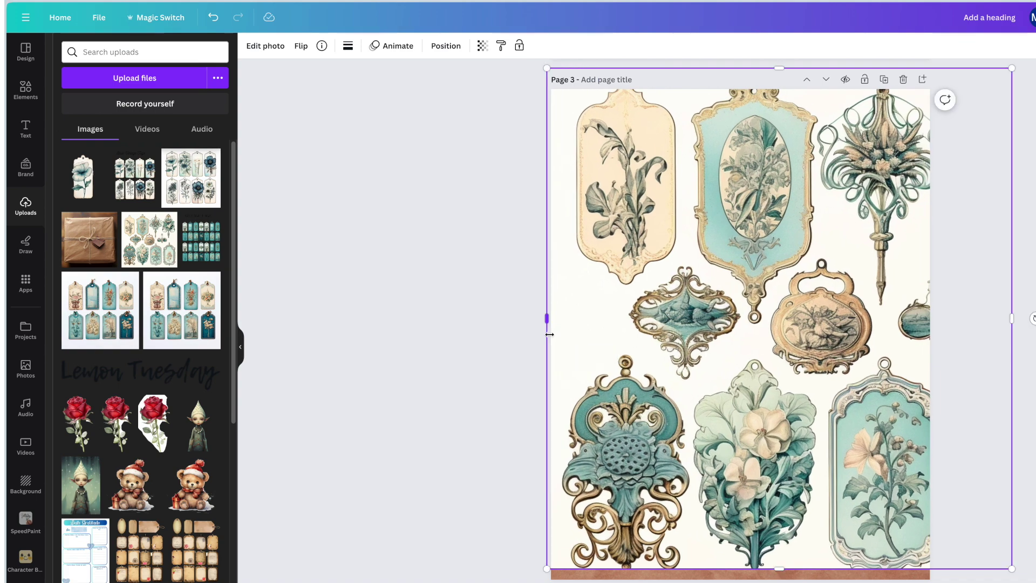
drag(669, 413, 654, 476)
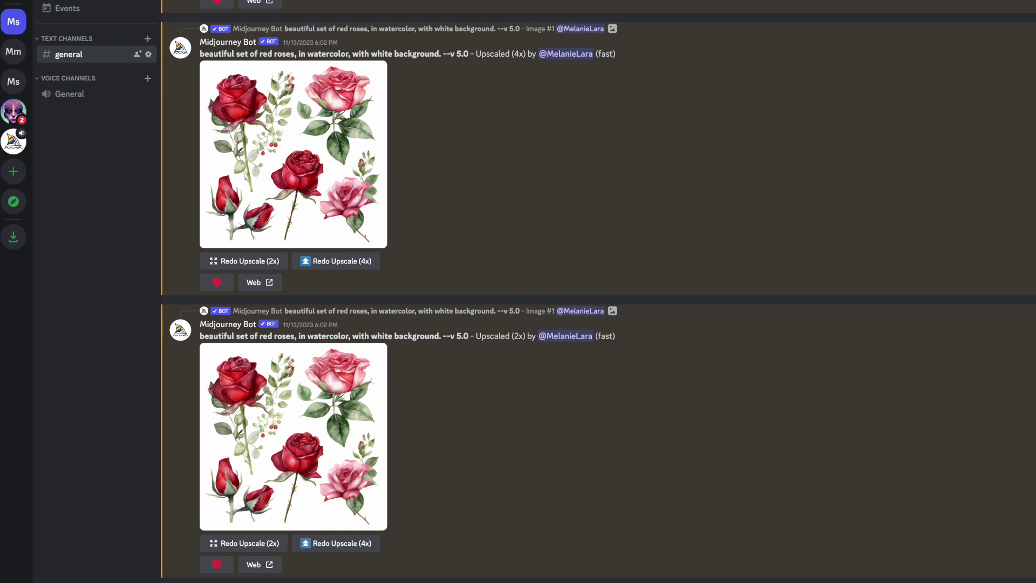
Step: Send the /imagine prompt 'Vintage pink tag for a present. High quality' to Midjourney
text(/)
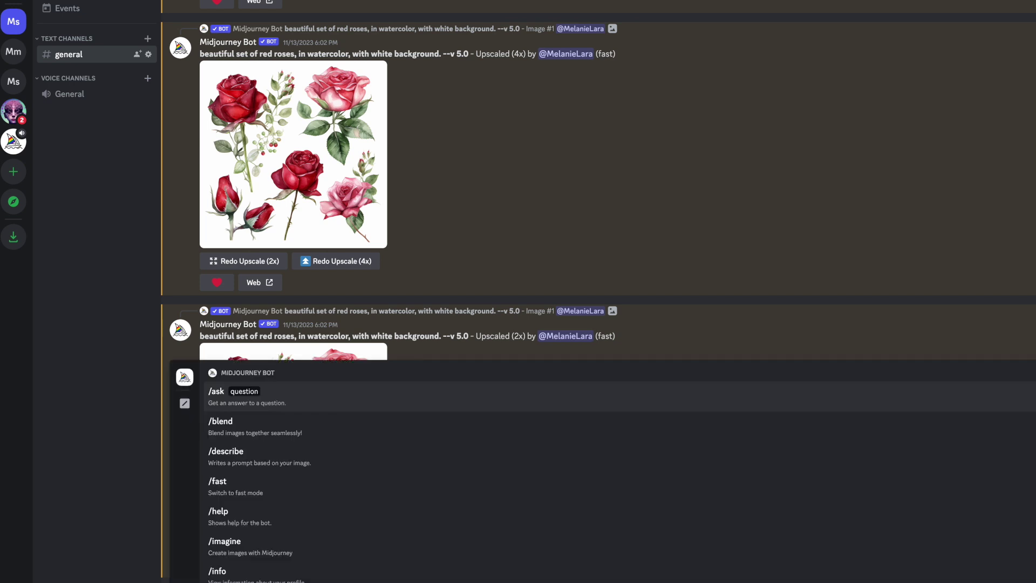
text(imagine)
click(227, 565)
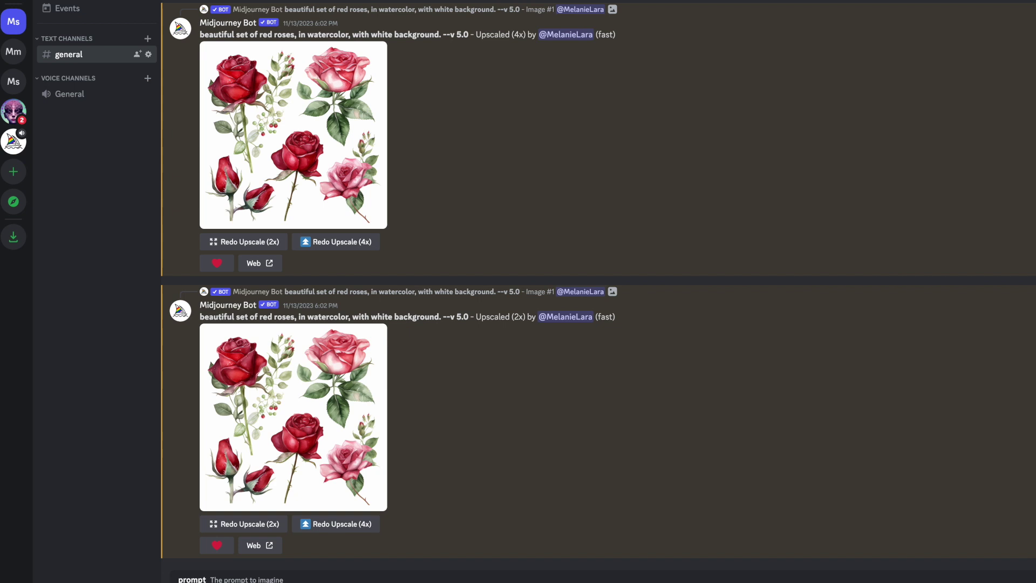
key(Return)
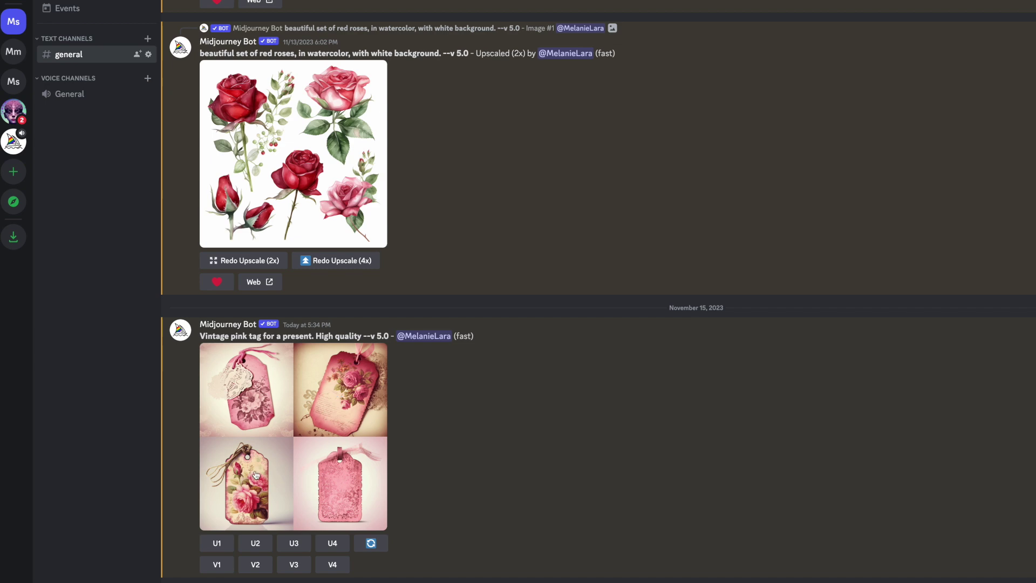
Step: Upscale image 3 with U3, preview the result, then request an Upscale (4x)
click(294, 543)
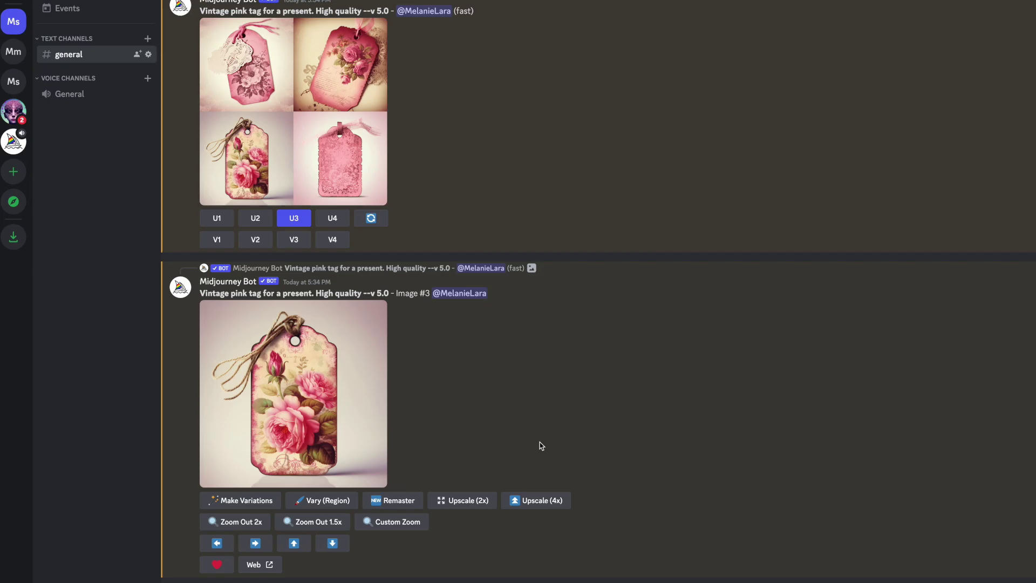
click(321, 404)
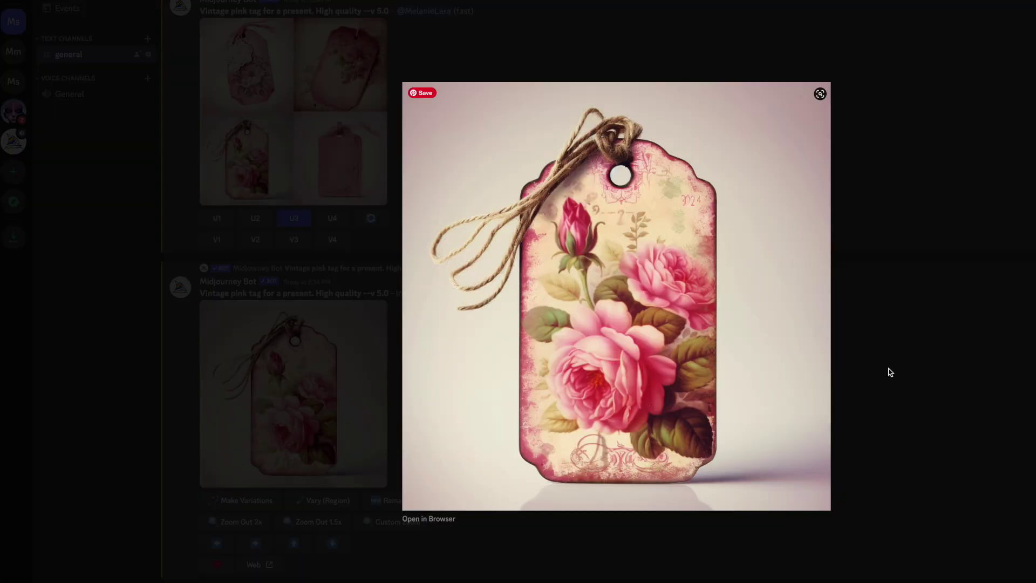
click(836, 386)
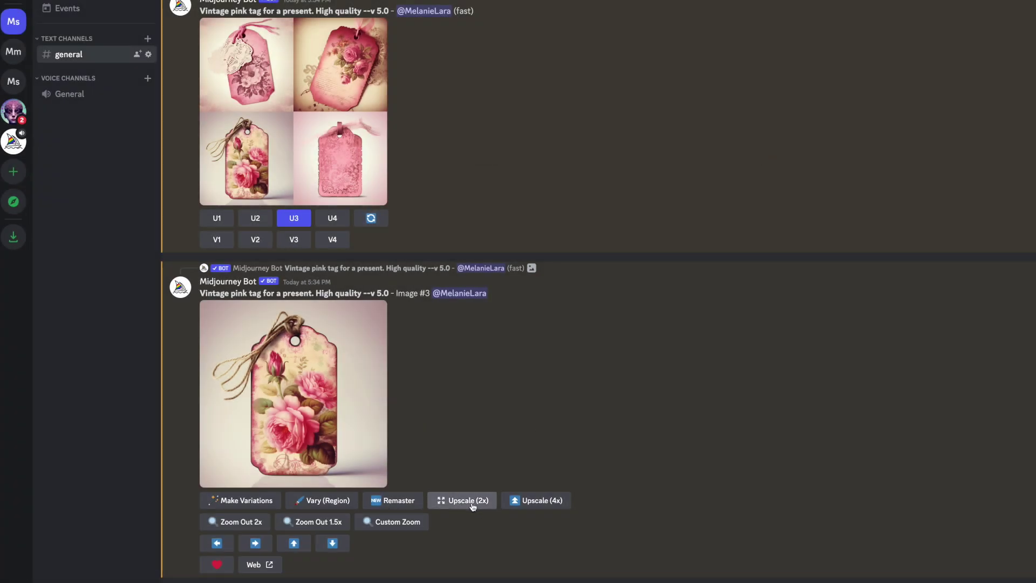
click(533, 501)
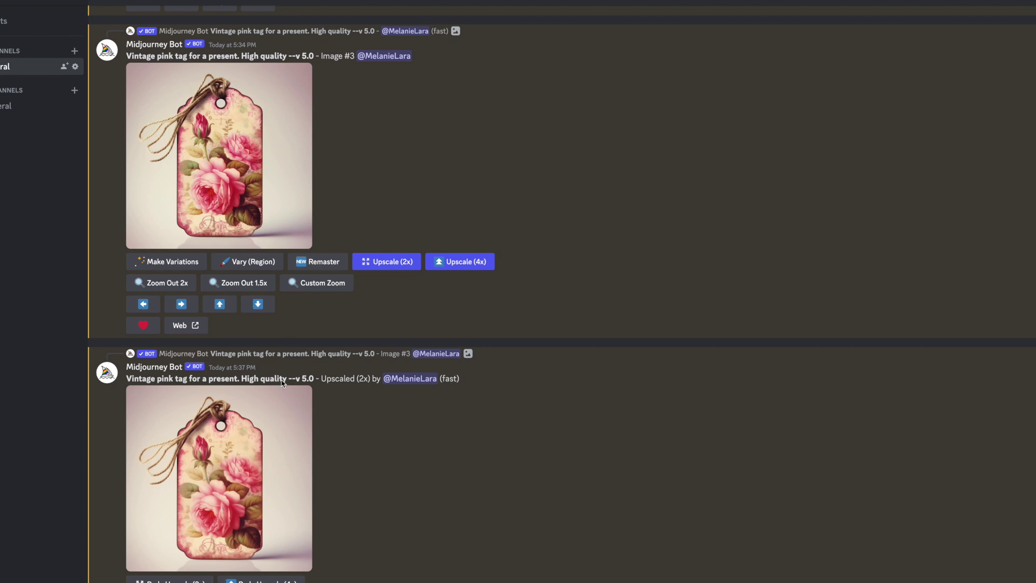
Step: Copy the enlarged 4x-upscaled rose tag image from Midjourney for use in Canva
scroll(281, 383, up, 5)
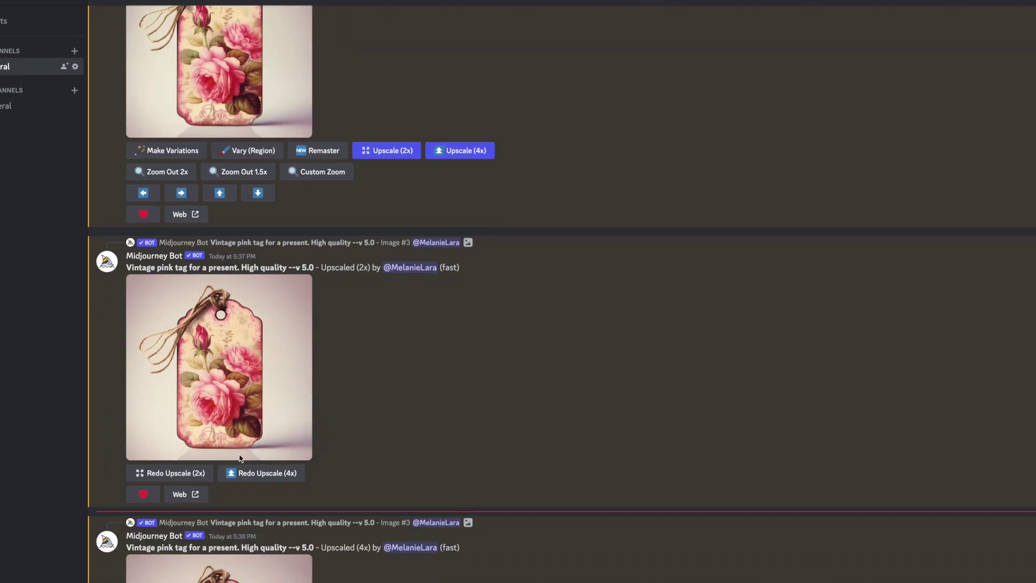
scroll(387, 498, down, 4)
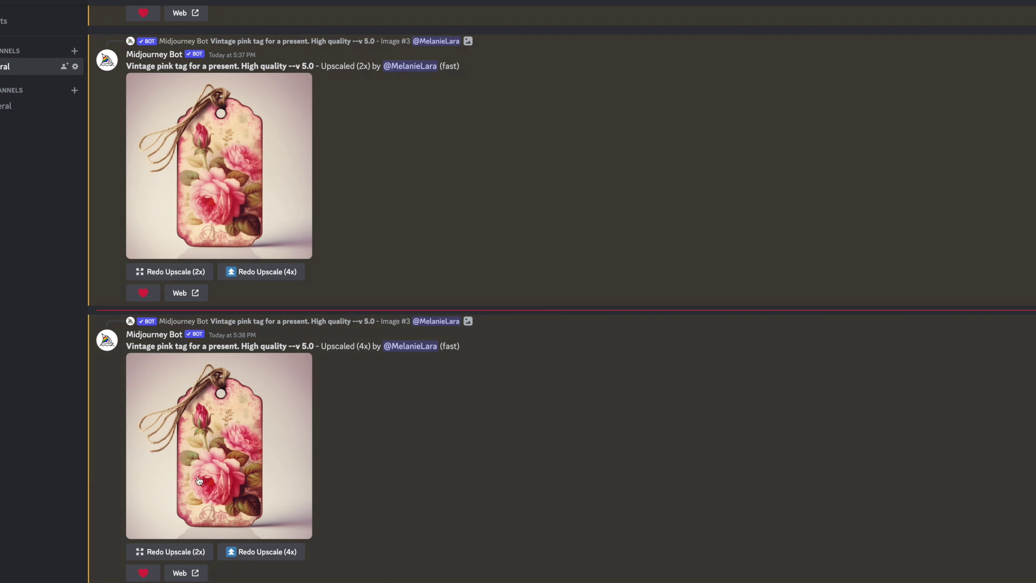
click(226, 489)
mouse_move(570, 370)
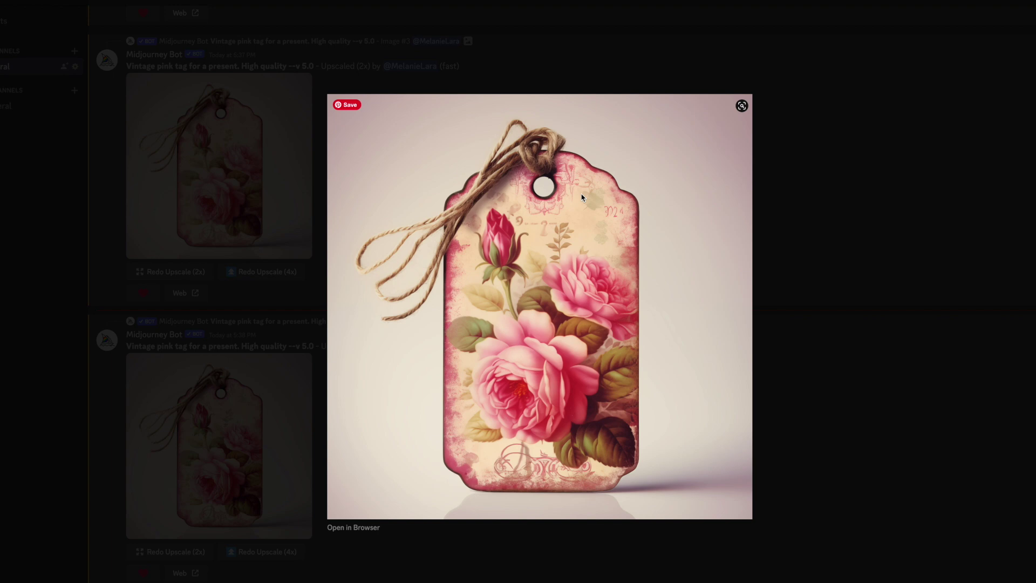
right_click(548, 243)
click(567, 282)
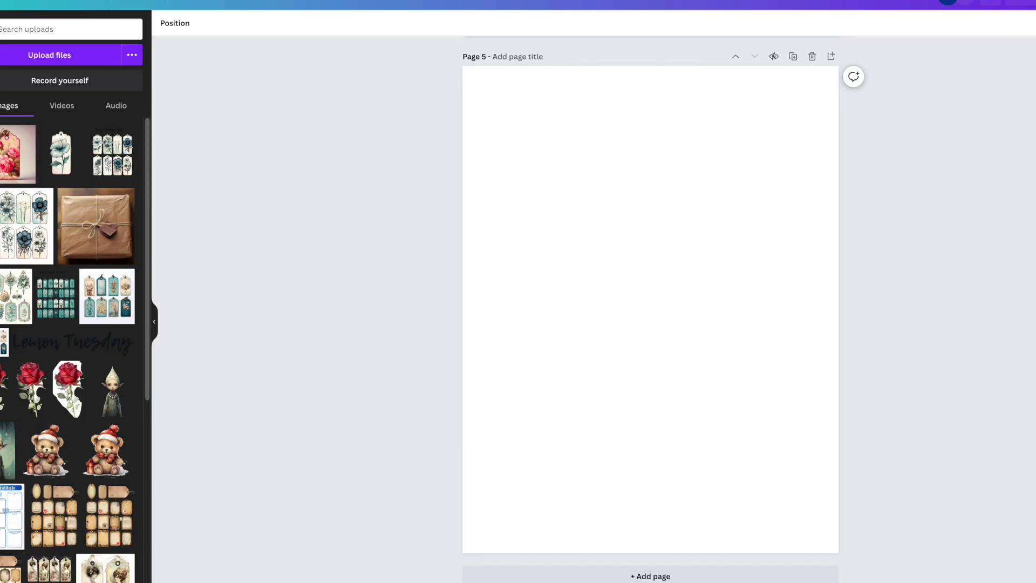
right_click(551, 193)
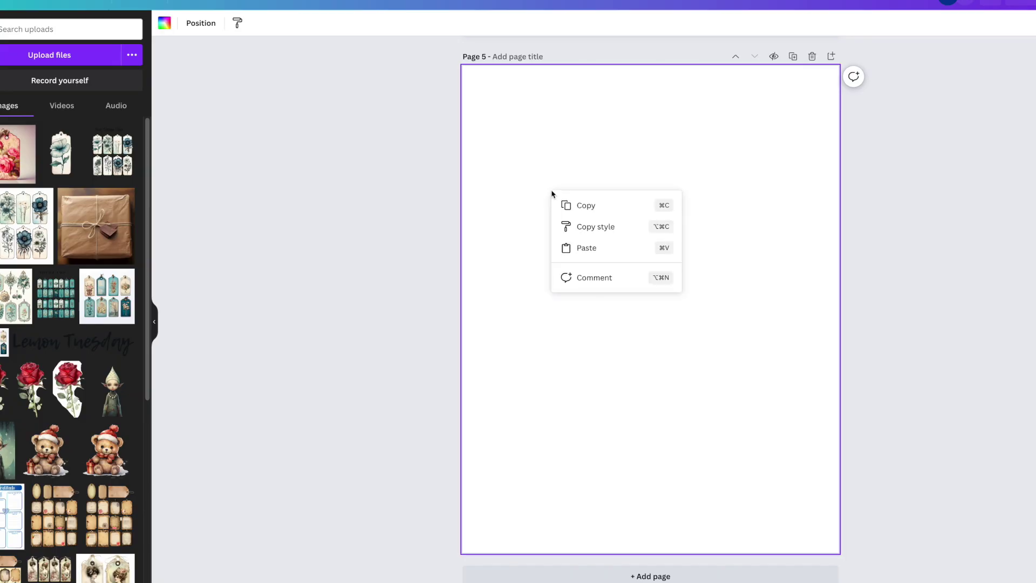
Step: Paste the rose tag onto page 5 and enlarge it to cover the page
click(584, 249)
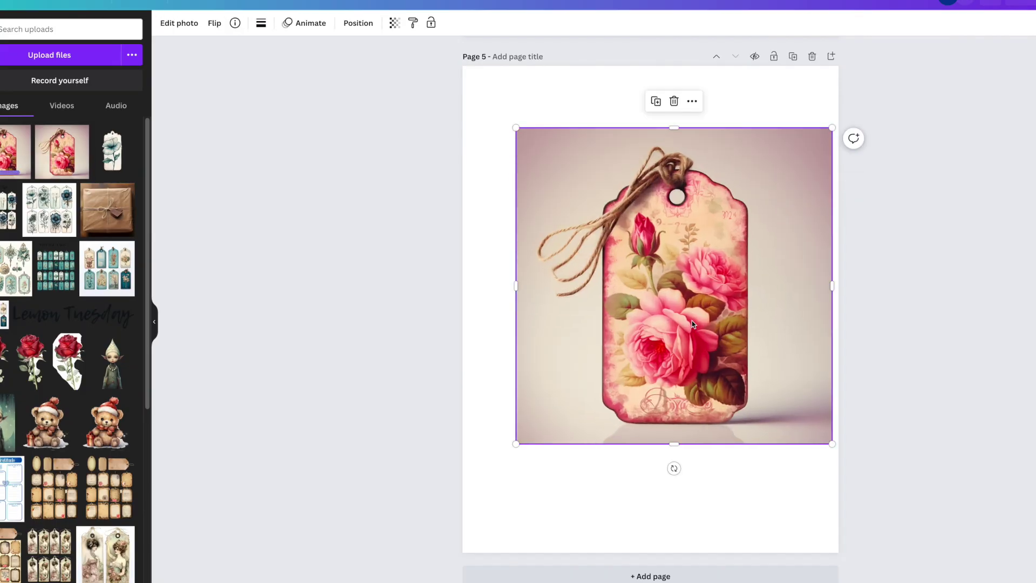
drag(832, 128, 942, 24)
drag(529, 106, 486, 160)
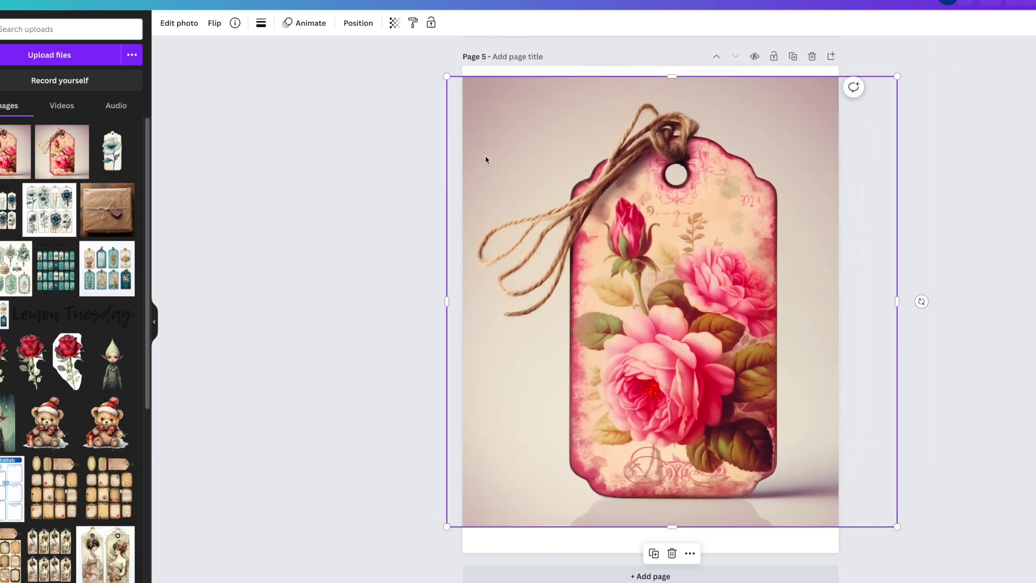
drag(444, 78, 389, 16)
drag(693, 333, 731, 362)
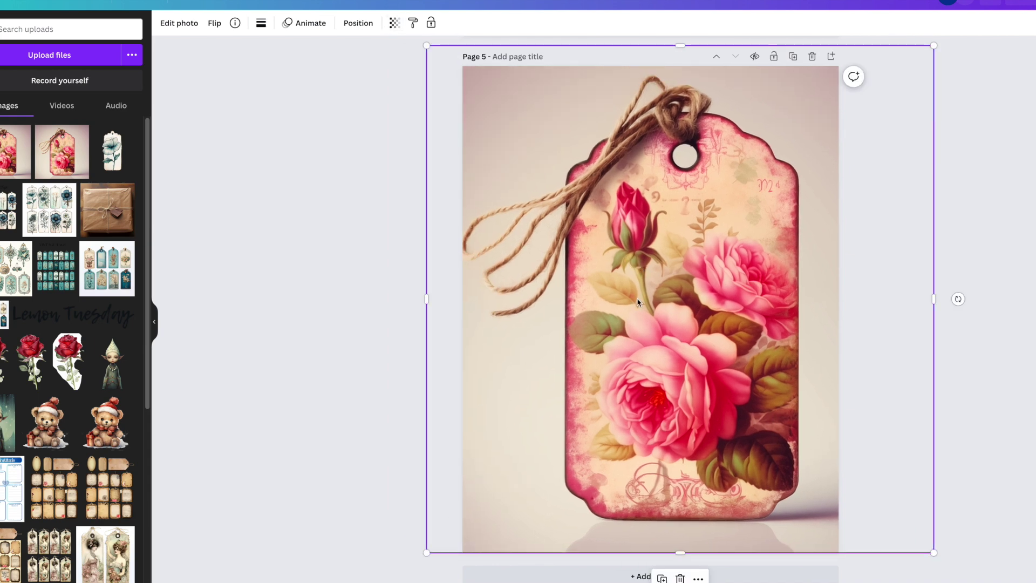
Step: Remove the tag's background with BG Remover and shift the cut-out right
drag(637, 302, 641, 301)
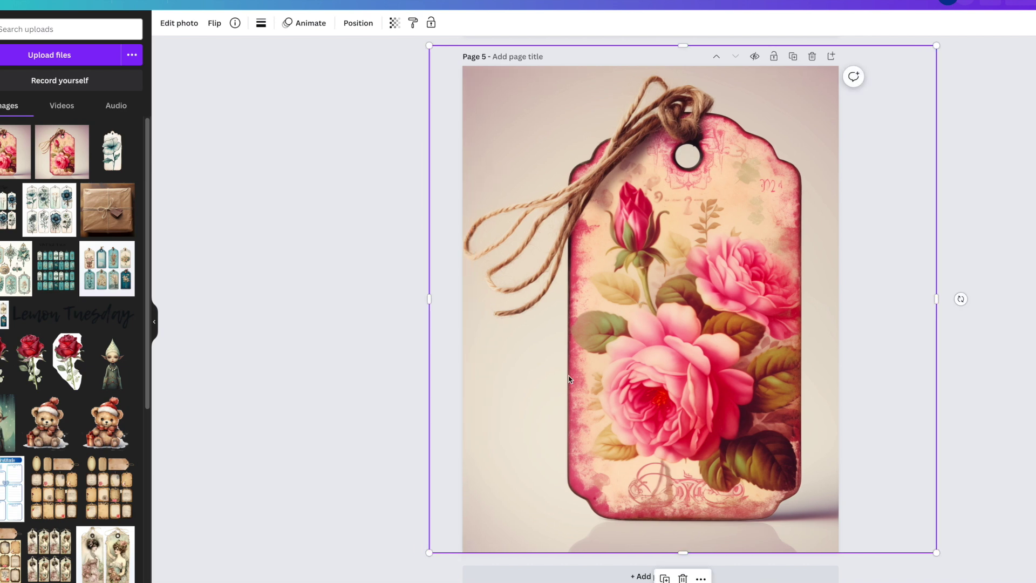
click(180, 25)
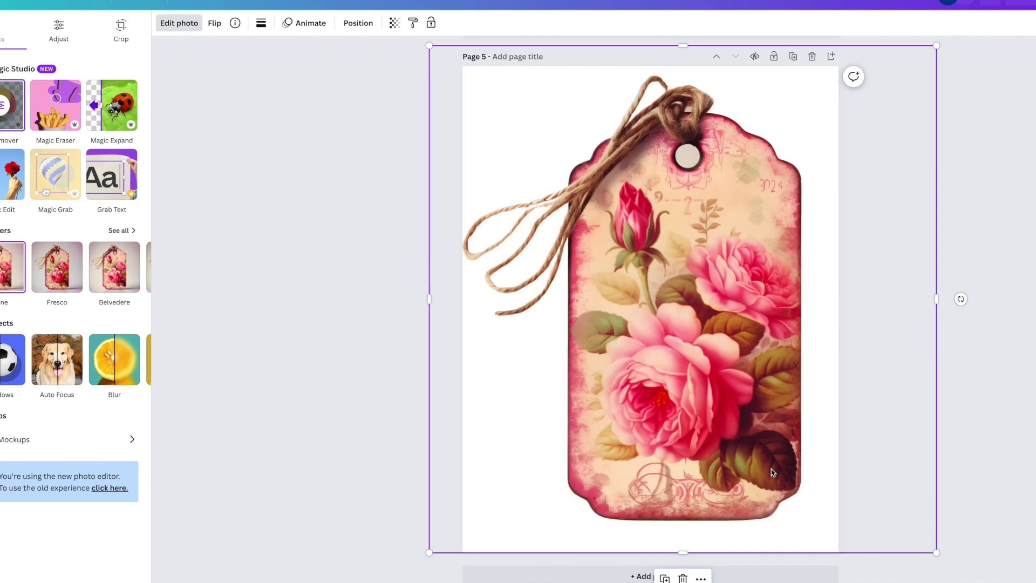
drag(769, 440, 711, 464)
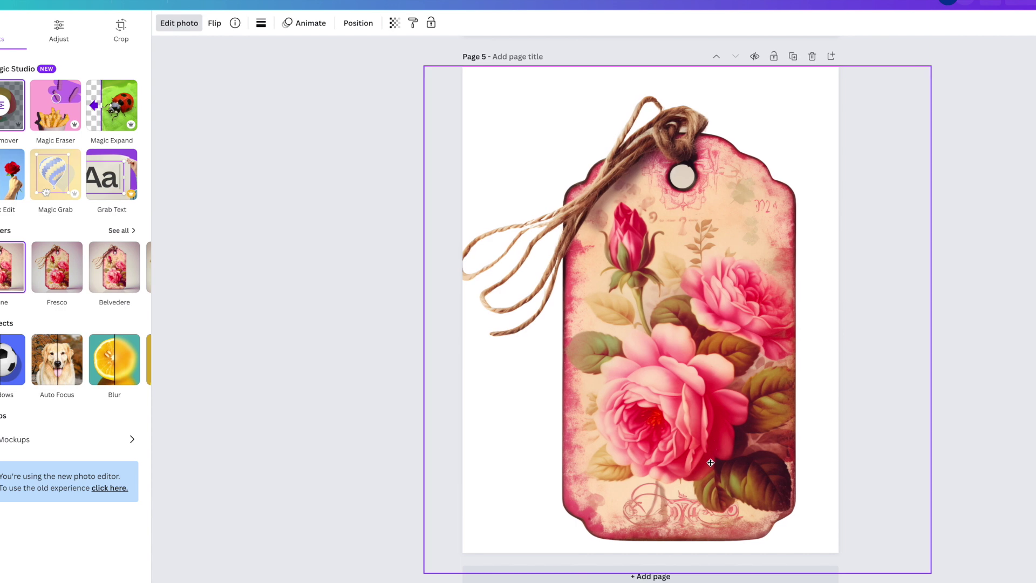
Step: Shrink the tag to about 3.9 wide at top-left and duplicate it into an aligned row of three
drag(868, 484, 787, 428)
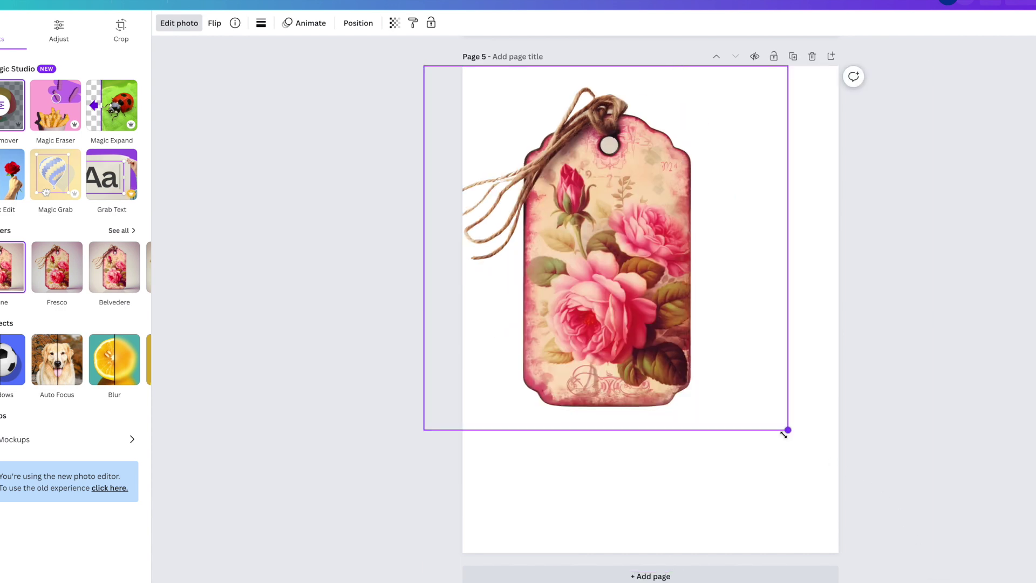
drag(744, 394, 597, 238)
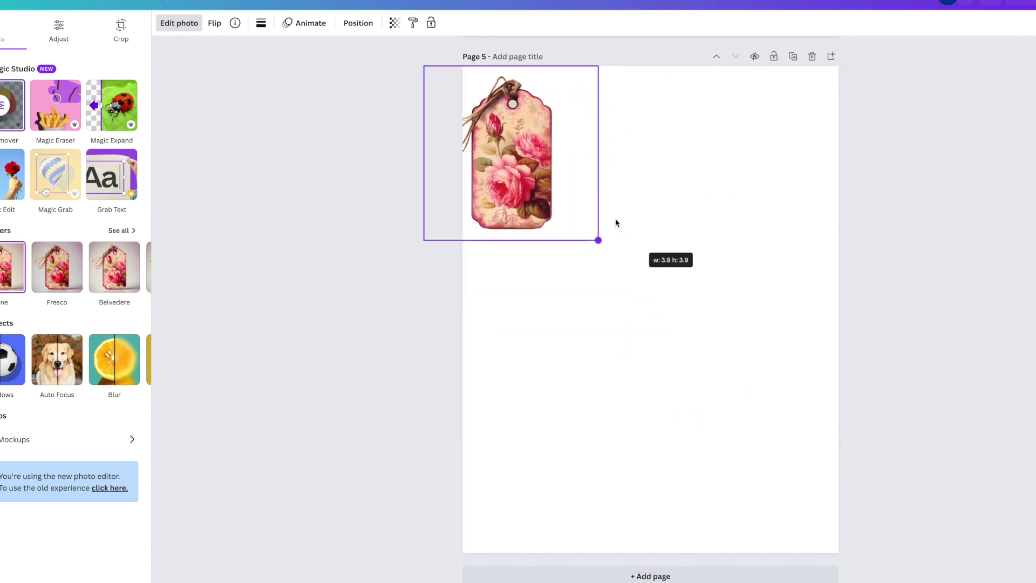
drag(537, 202, 567, 225)
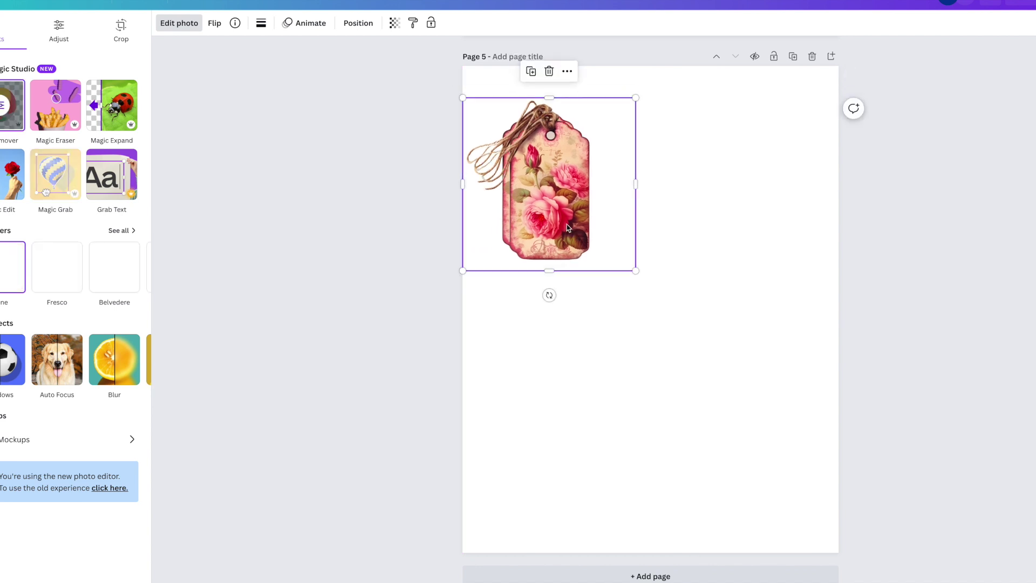
drag(566, 227, 793, 225)
key(ctrl+d)
drag(539, 215, 538, 216)
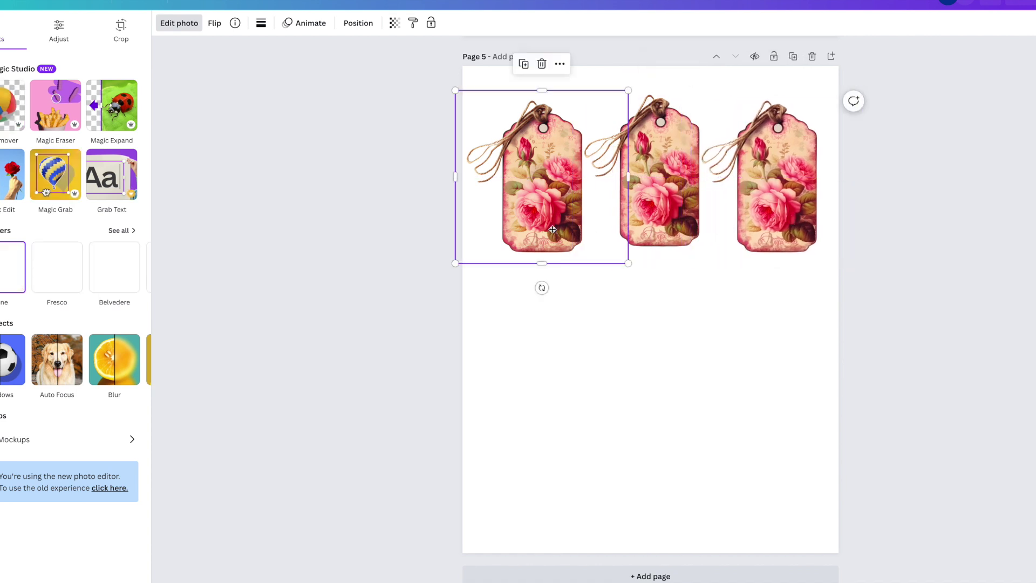
drag(653, 226, 650, 229)
drag(777, 237, 778, 231)
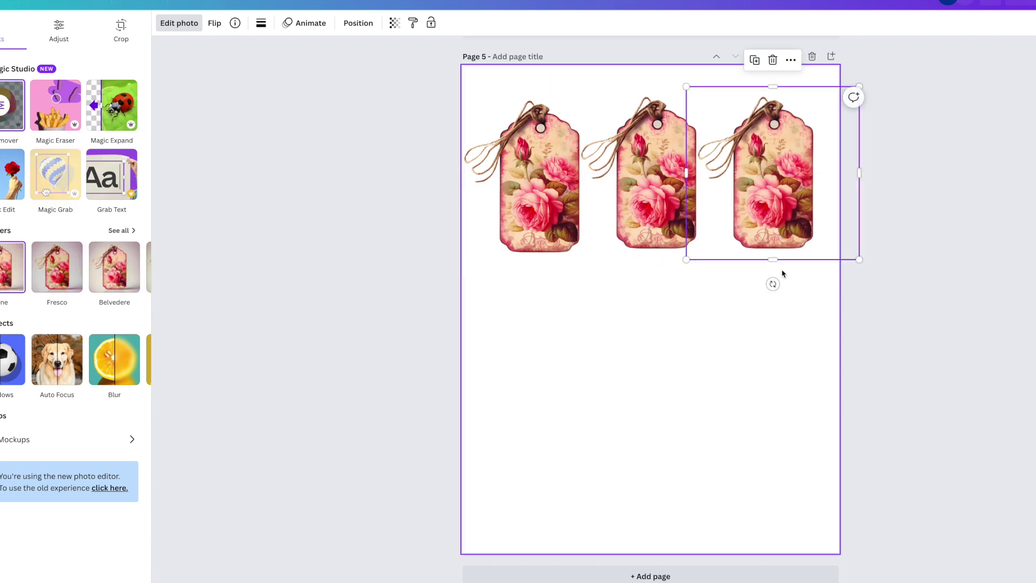
Step: Duplicate the row twice into a 3x3 grid and scale all nine tags to fit
drag(454, 81, 770, 238)
key(ctrl+d)
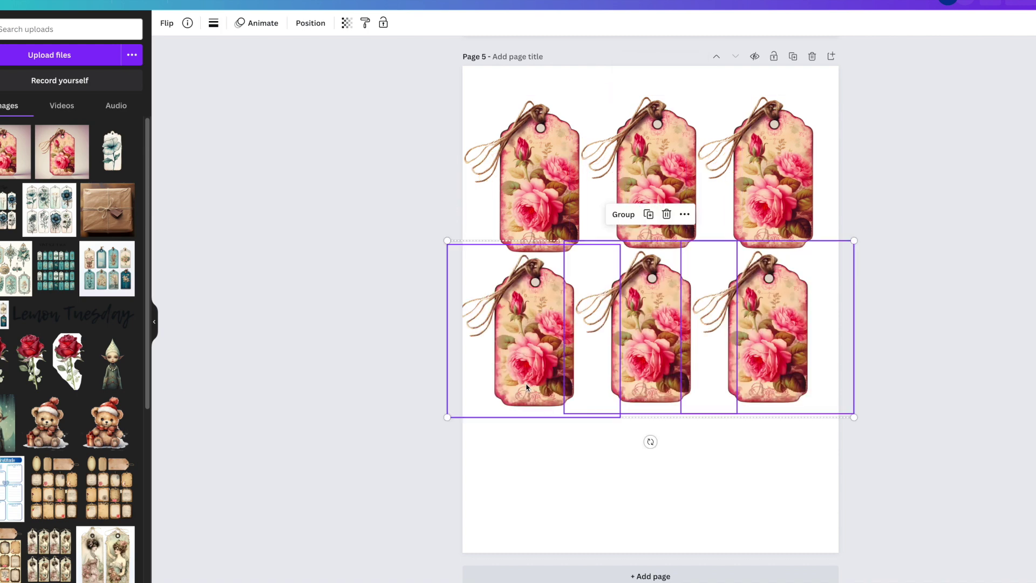
key(ctrl+d)
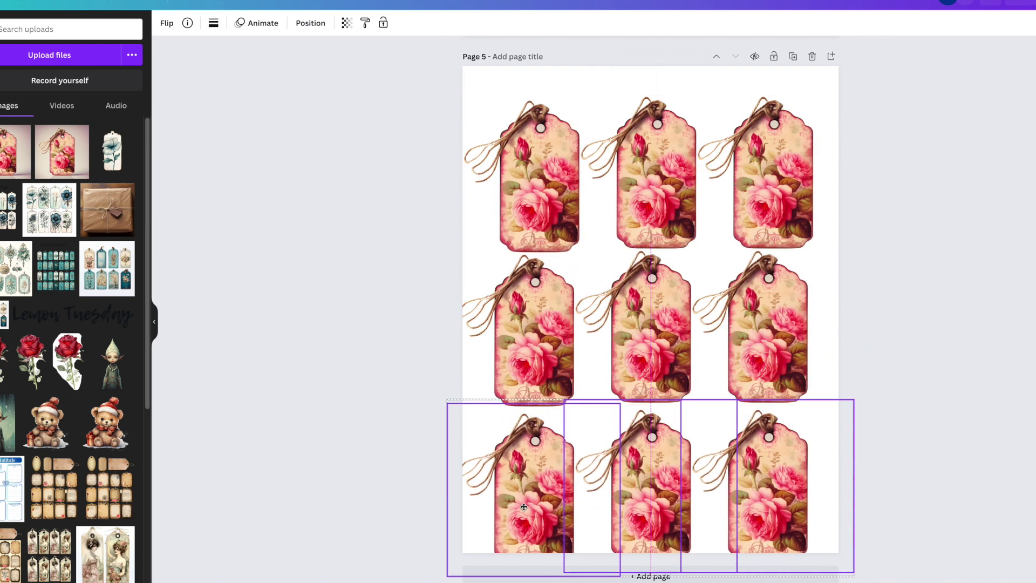
drag(426, 117, 840, 546)
click(891, 532)
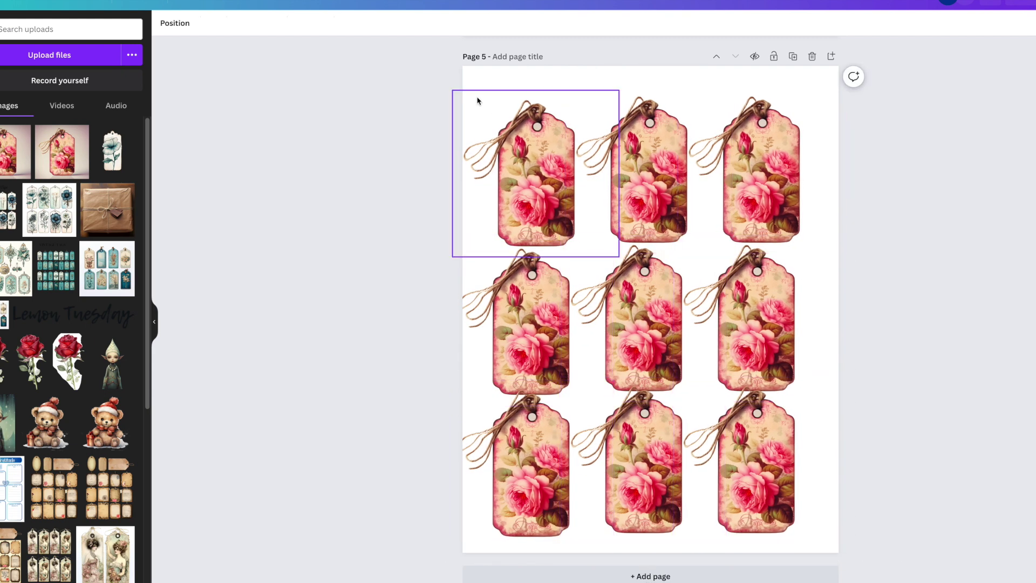
Step: Finish the title as 'Vintage Pink Tags' and set it in the Nickainley font
text(tVintage Pink)
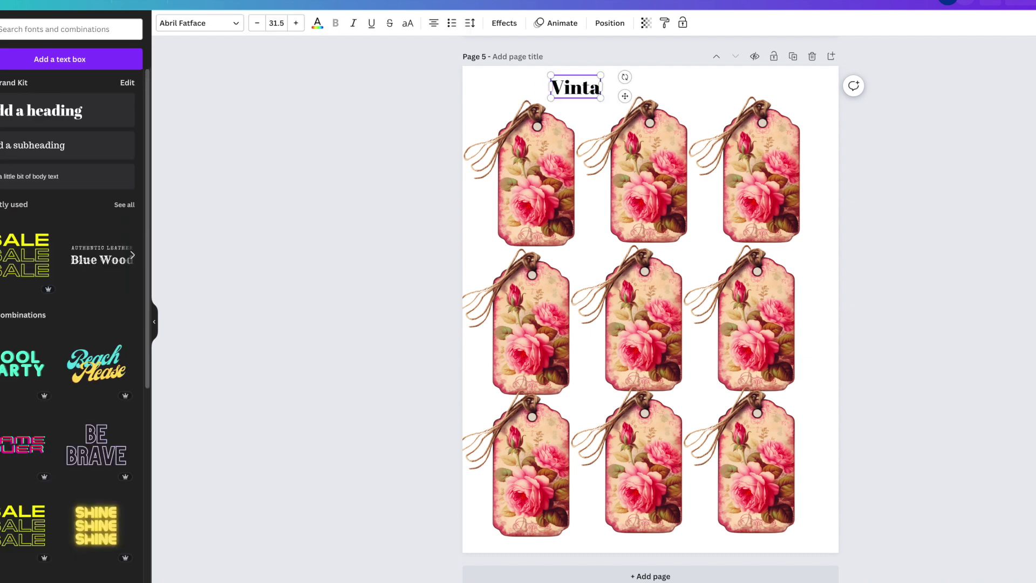
text( tag)
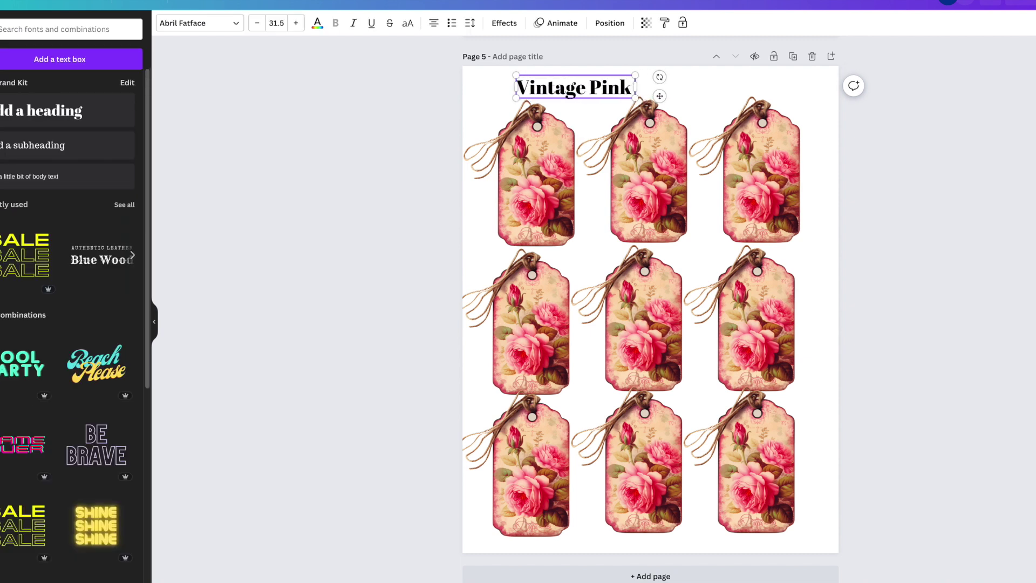
key(BackSpace)
key(BackSpace)
key(BackSpace)
text(Tags)
key(ctrl+a)
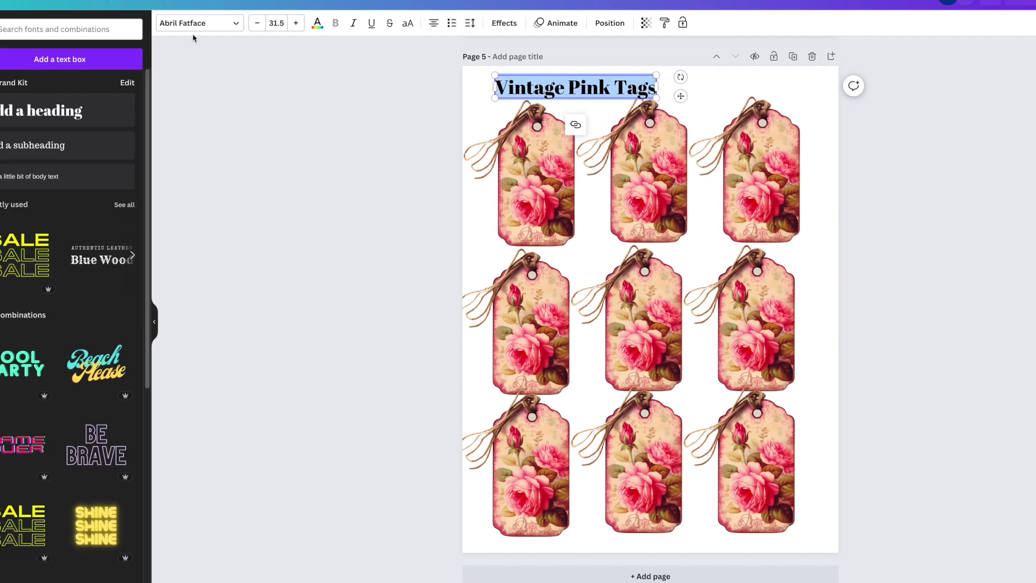
click(199, 23)
click(25, 160)
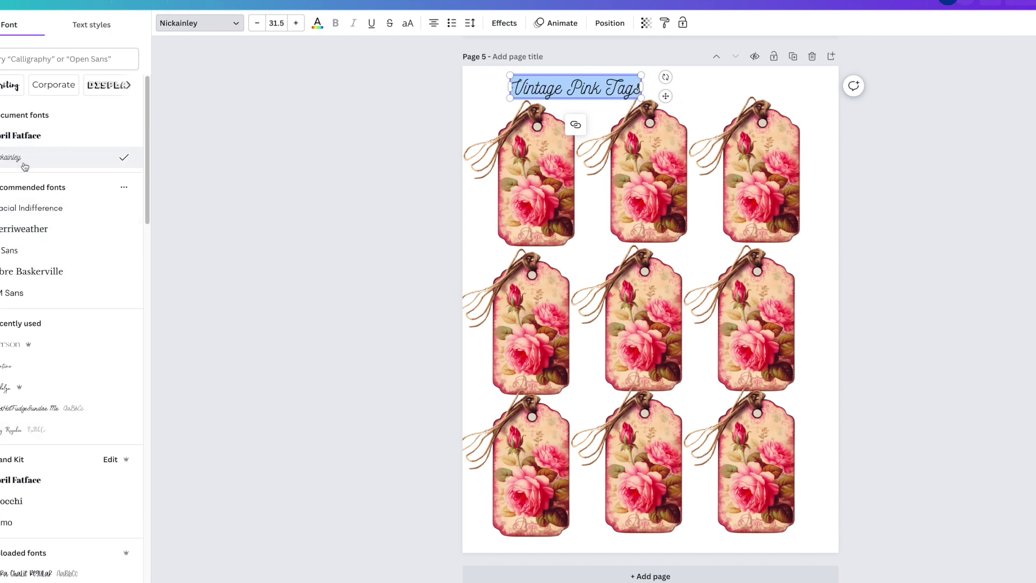
click(374, 256)
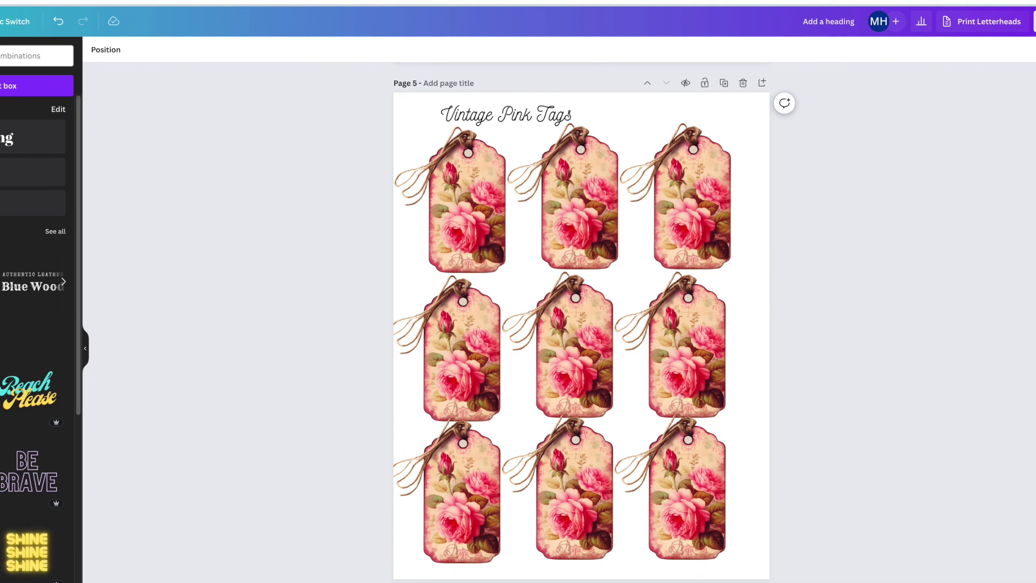
Step: Download page 5 only as a PNG with a transparent background
click(1035, 22)
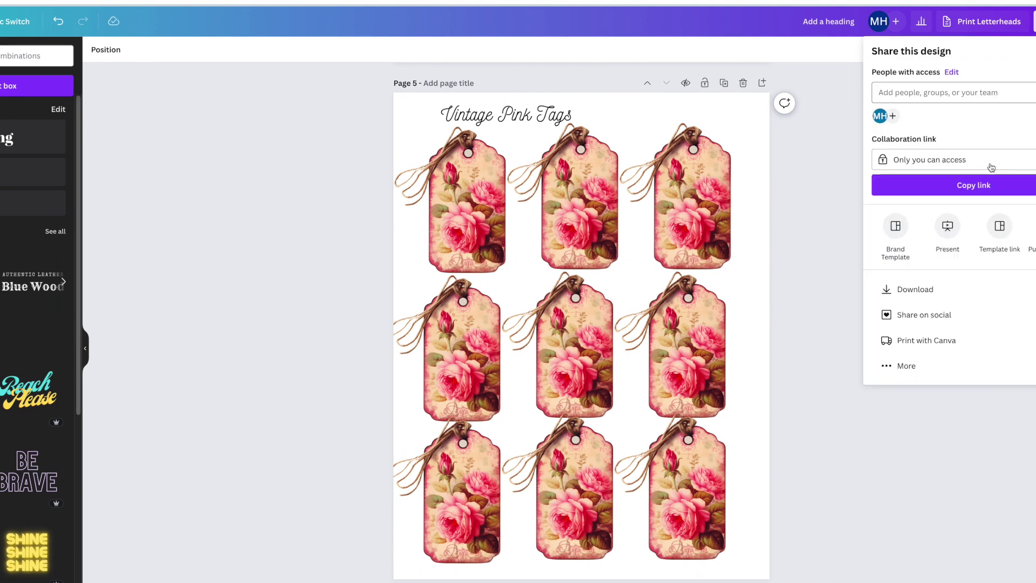
click(915, 289)
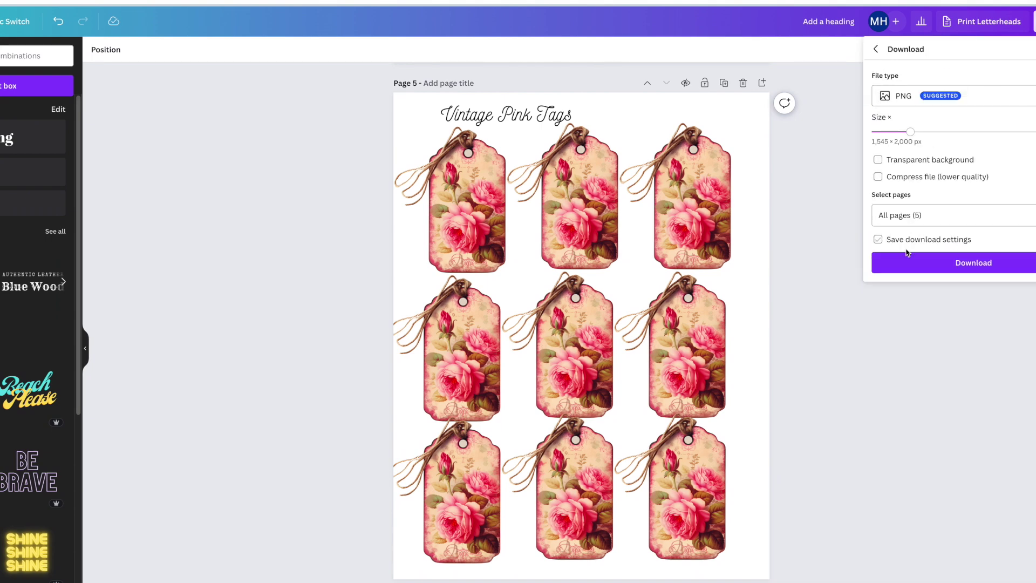
click(929, 159)
click(939, 215)
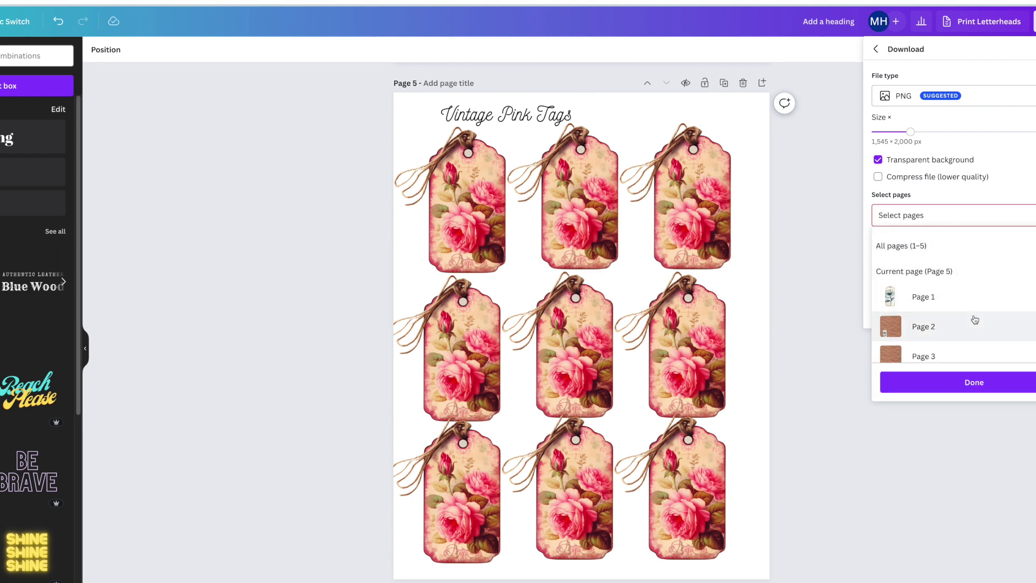
click(914, 271)
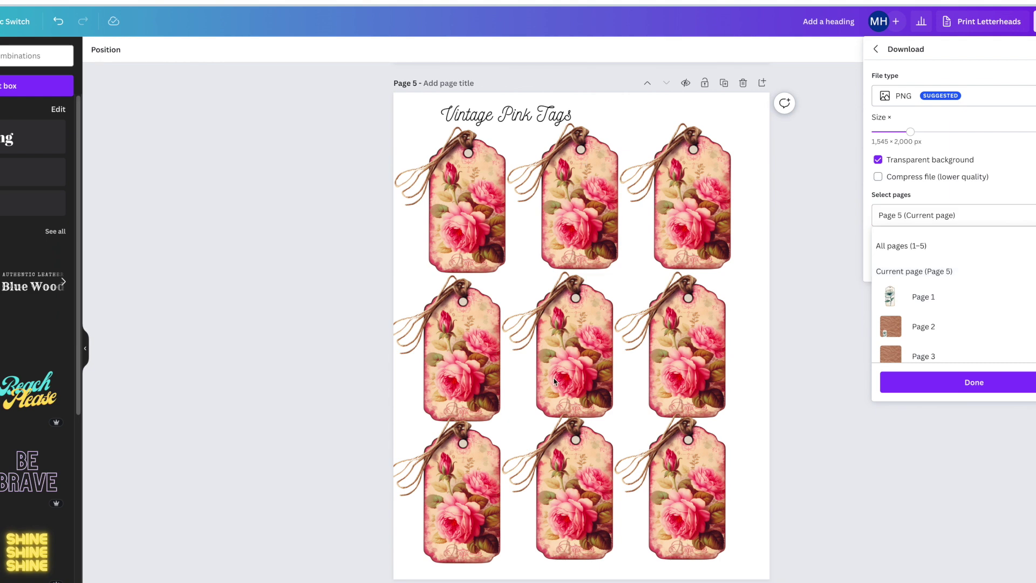
click(918, 399)
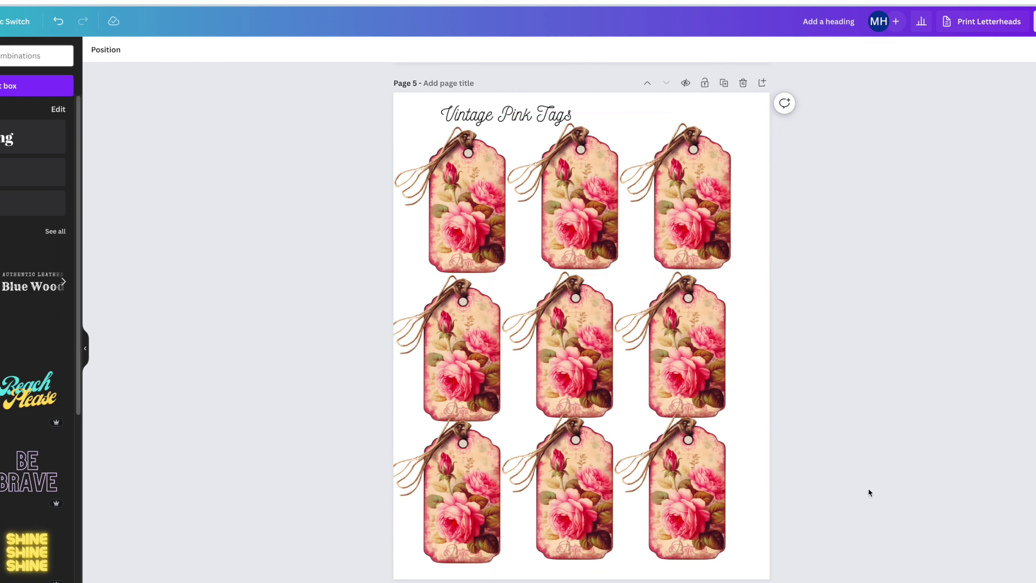
Step: Select the three bottom-row tags, then deselect them
click(574, 502)
click(462, 502)
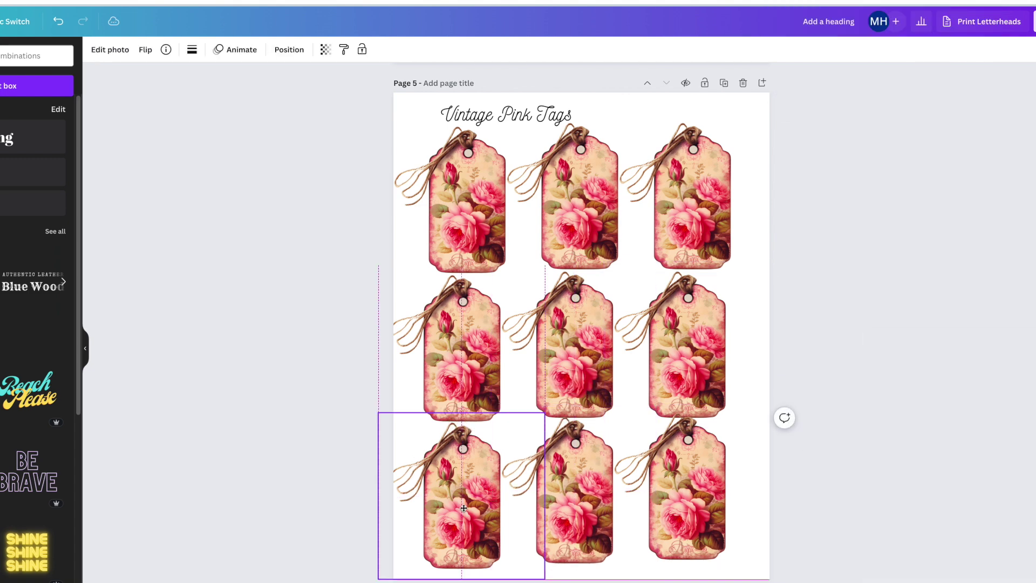
click(685, 502)
click(885, 458)
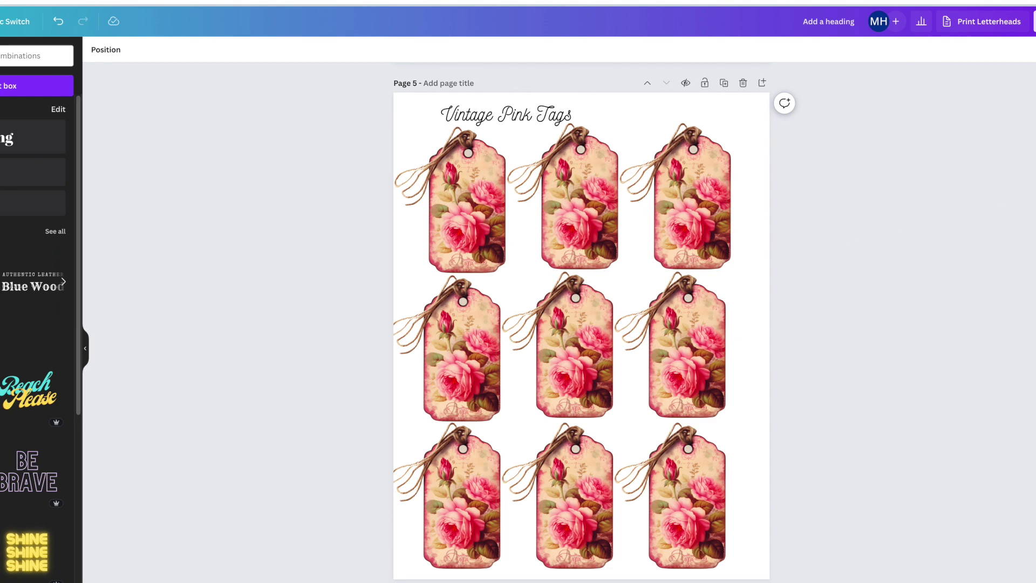
Step: Download the tag sheet as a PDF Standard file
click(1034, 21)
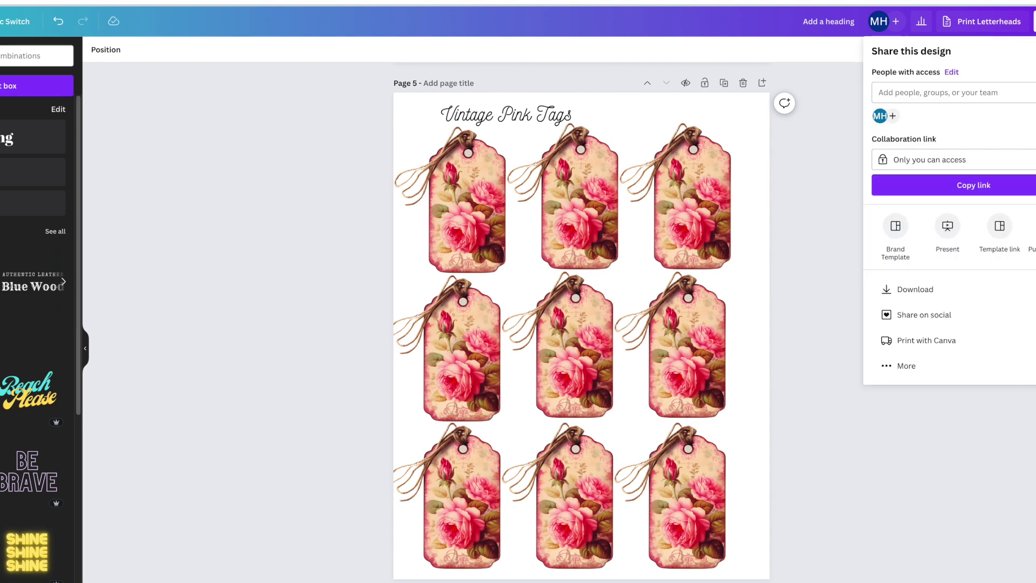
click(952, 294)
click(982, 99)
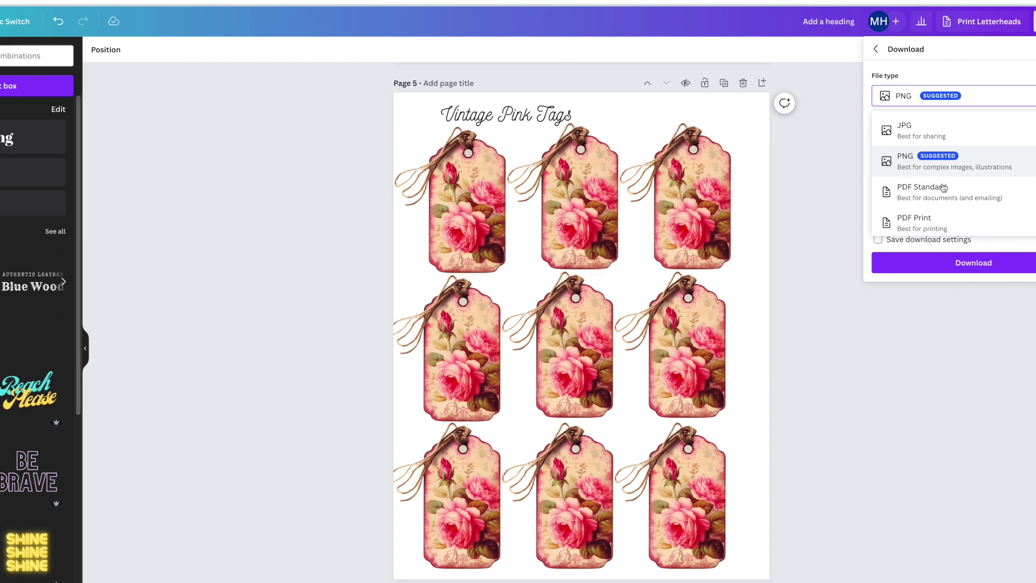
click(944, 187)
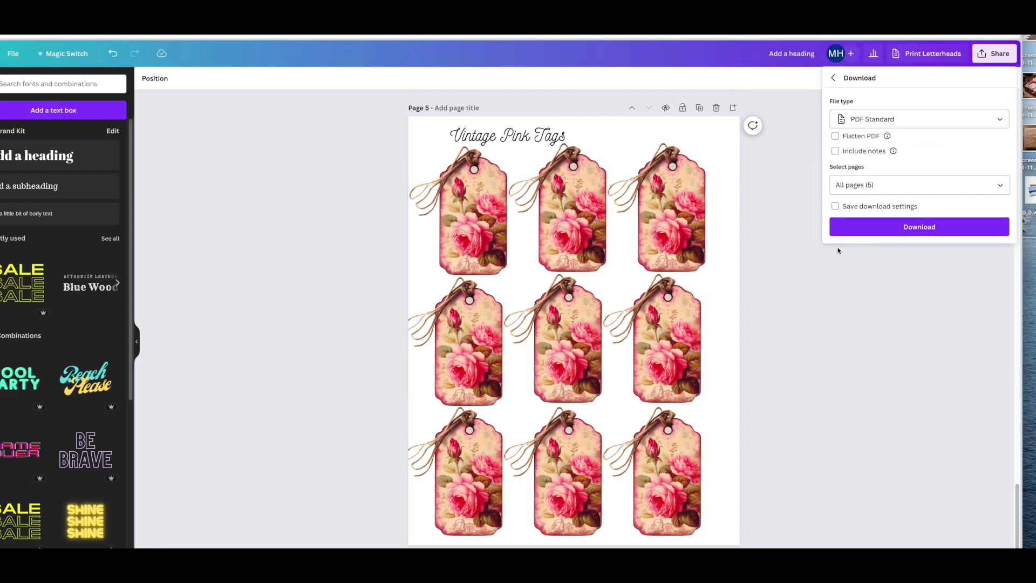
click(907, 229)
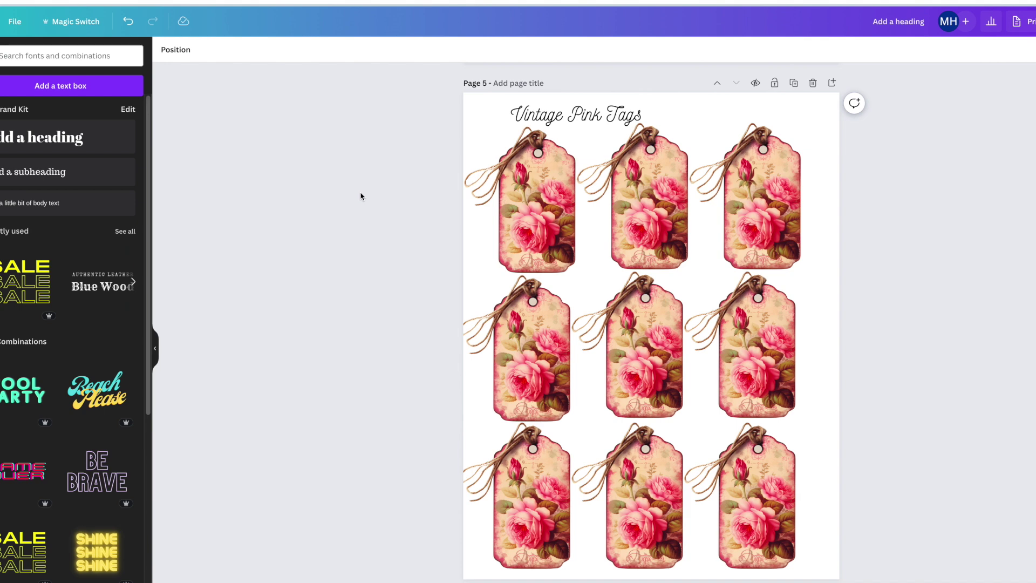
click(524, 229)
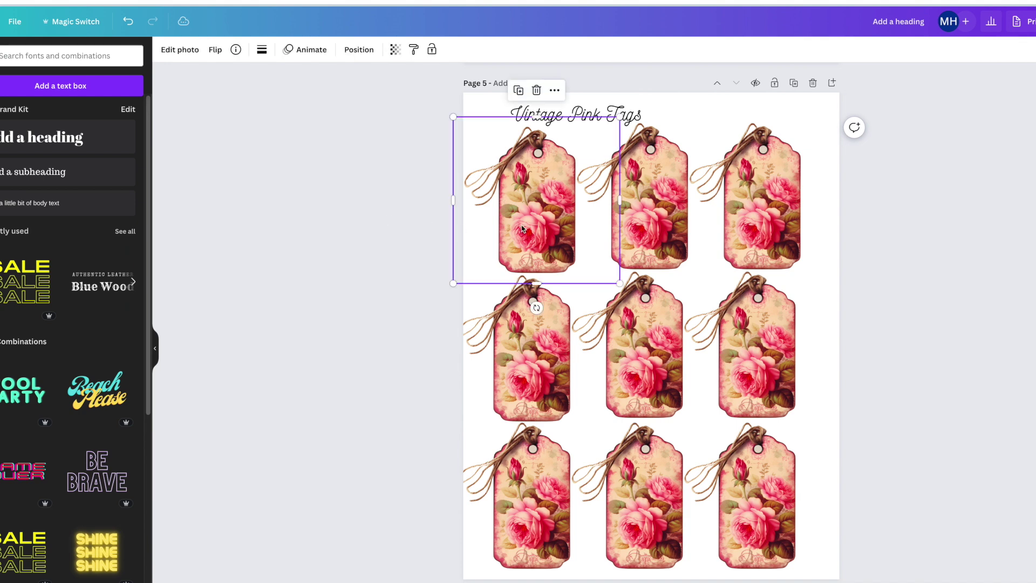
Step: Apply the Tundra cool filter to the top-left rose tag after previewing Astro
click(180, 49)
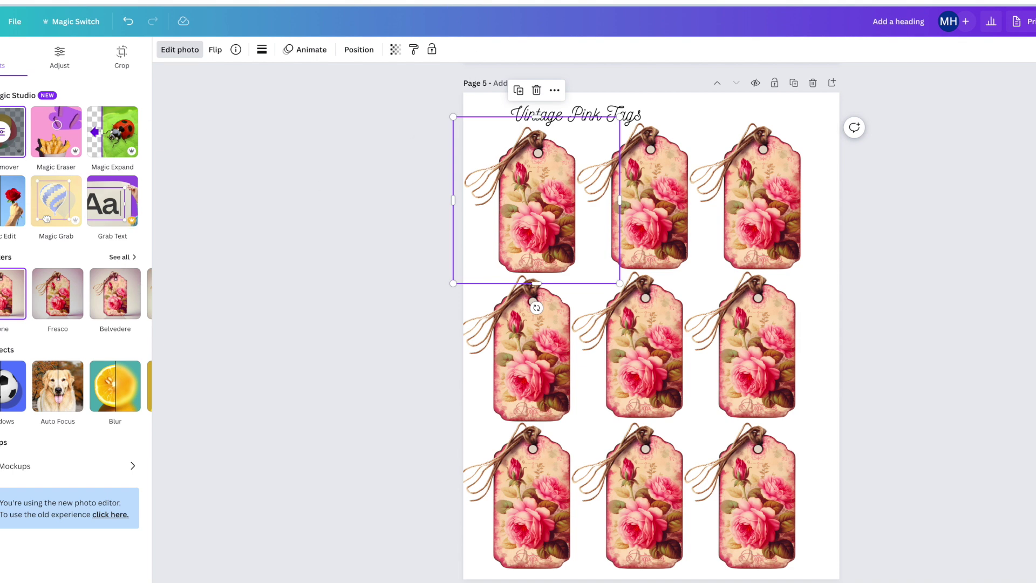
click(120, 257)
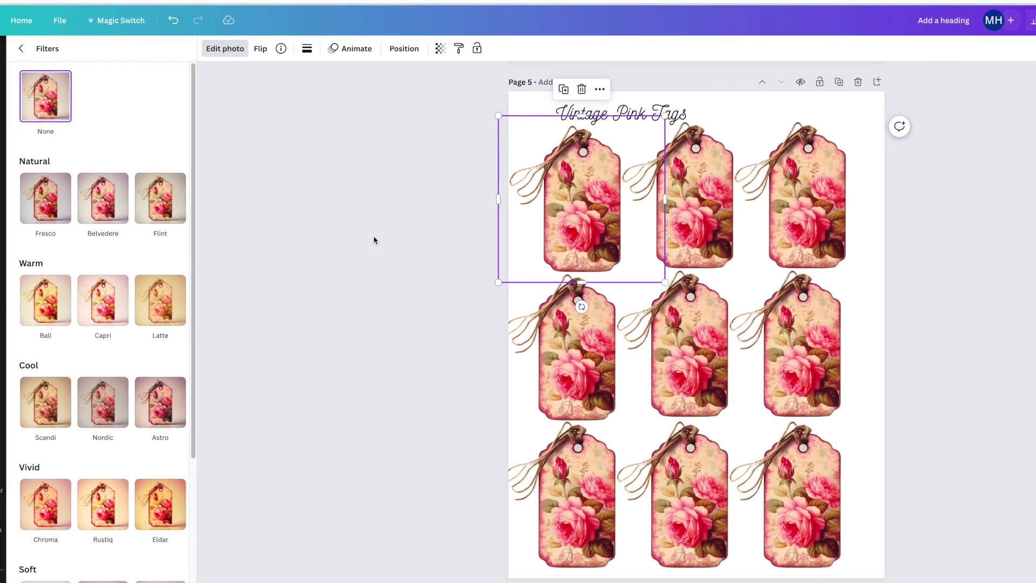
scroll(108, 402, down, 5)
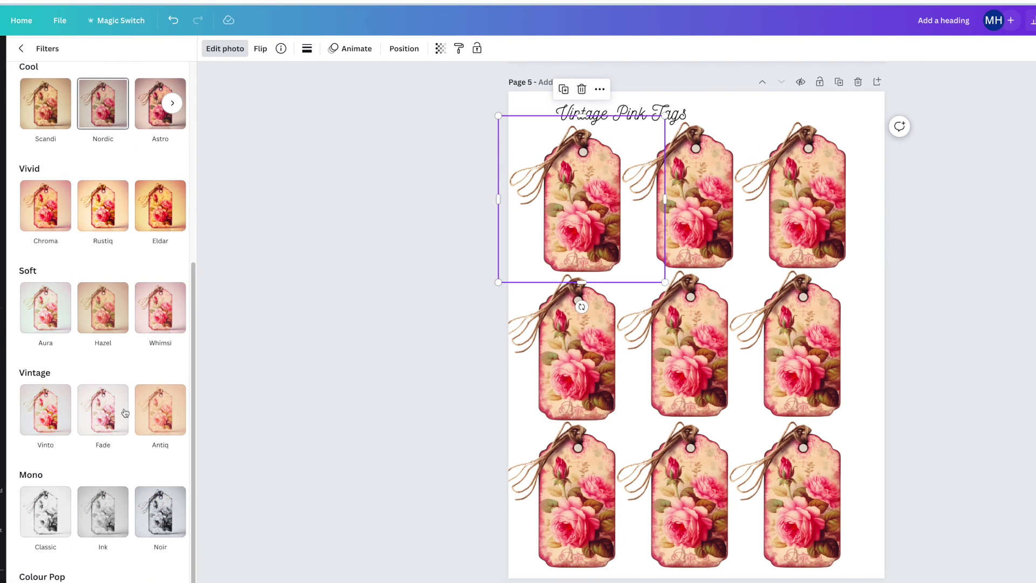
scroll(123, 411, up, 4)
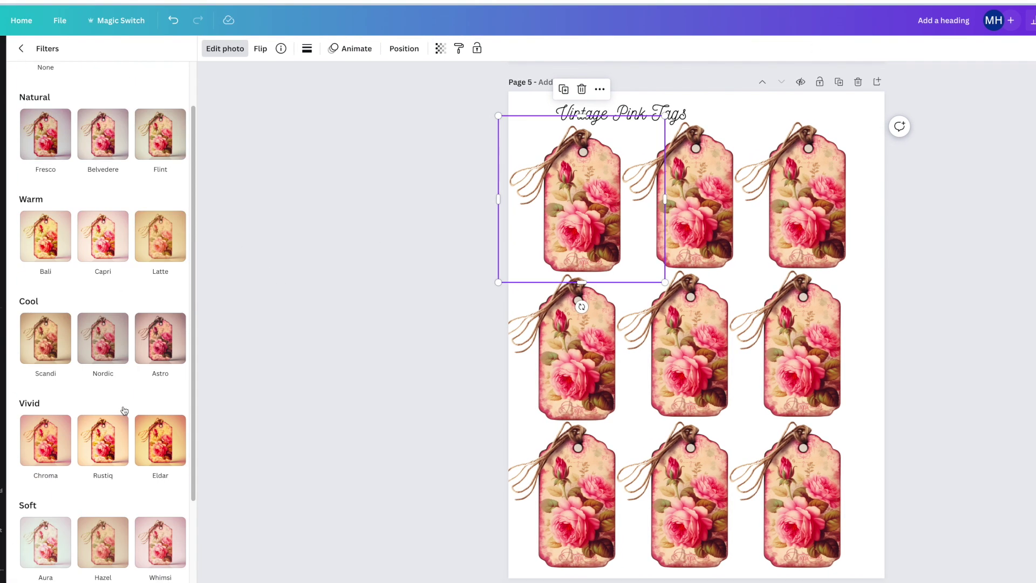
click(149, 349)
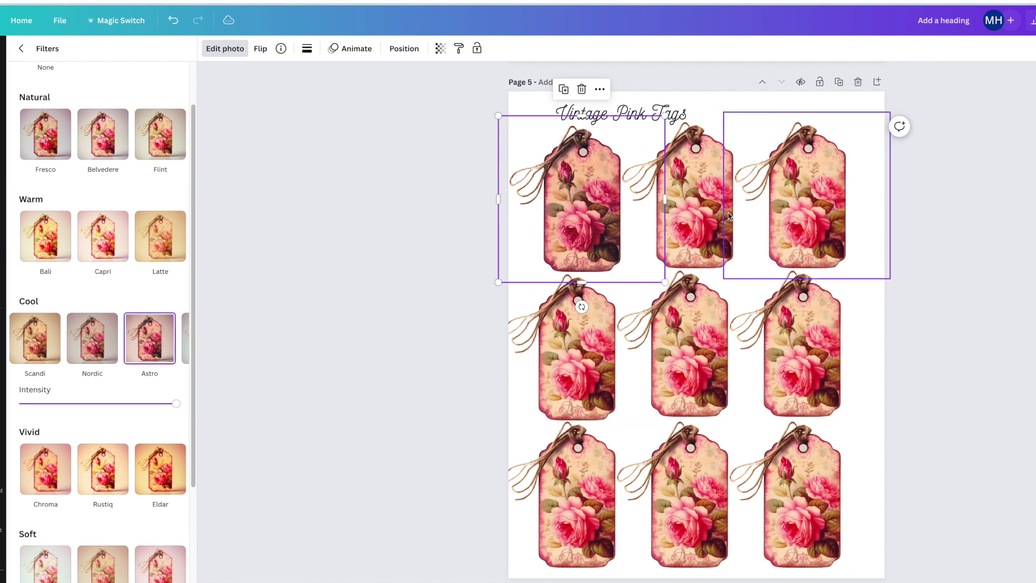
click(172, 337)
click(150, 338)
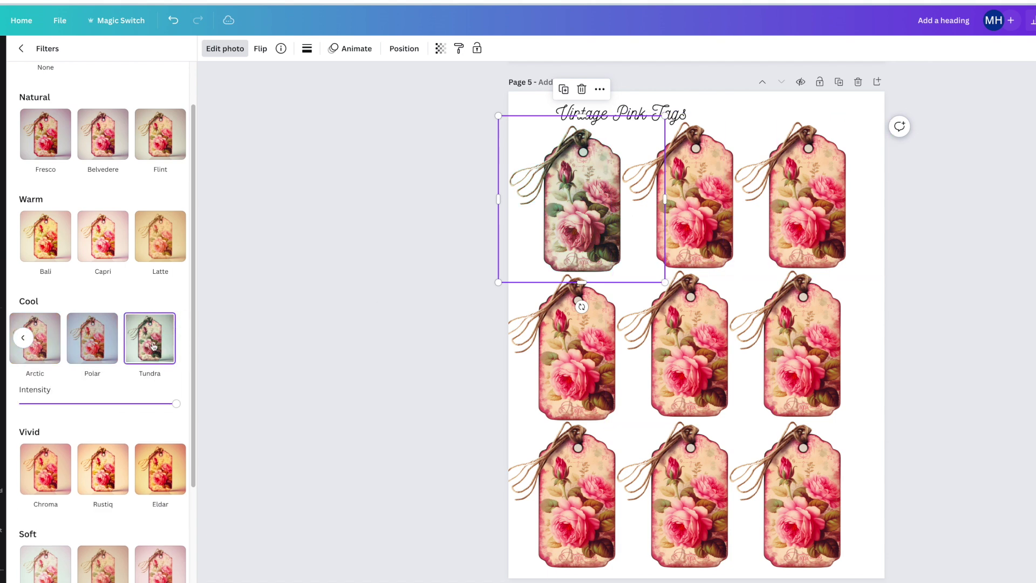
key(Escape)
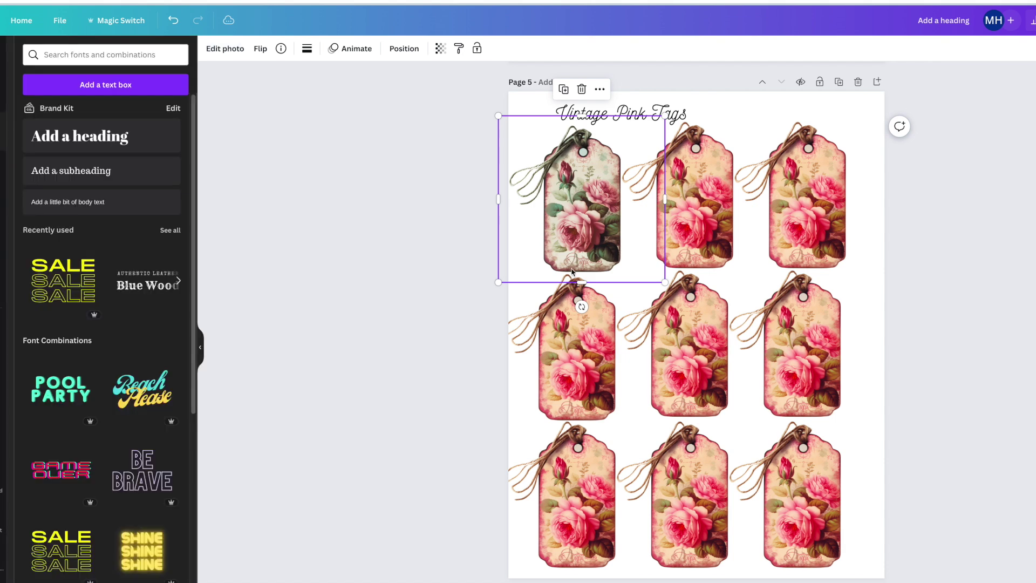
click(480, 354)
click(585, 216)
Step: Duplicate the greenish Tundra tag and place the copy over the top-middle tag
key(ctrl+d)
drag(586, 216, 701, 212)
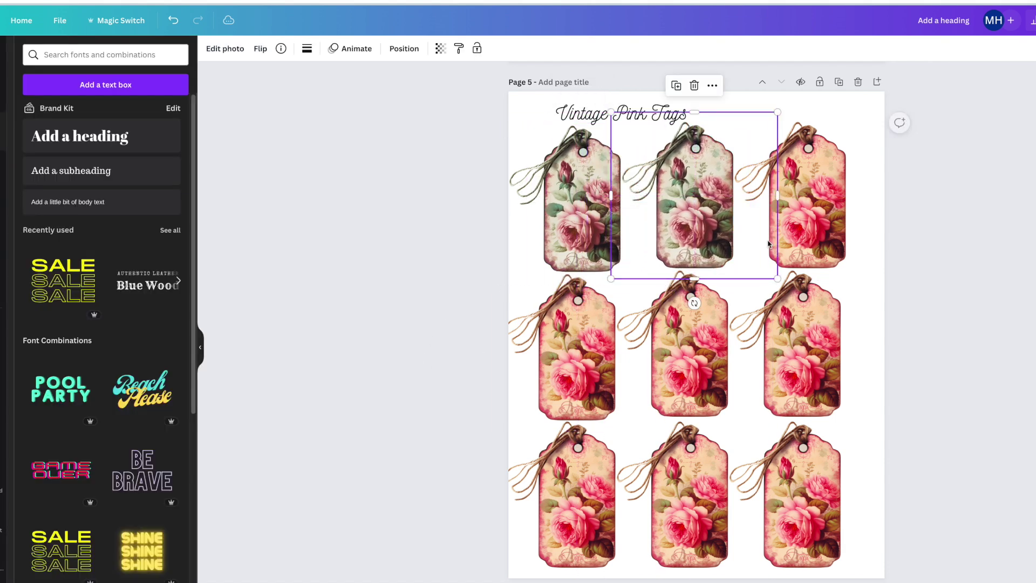
click(926, 284)
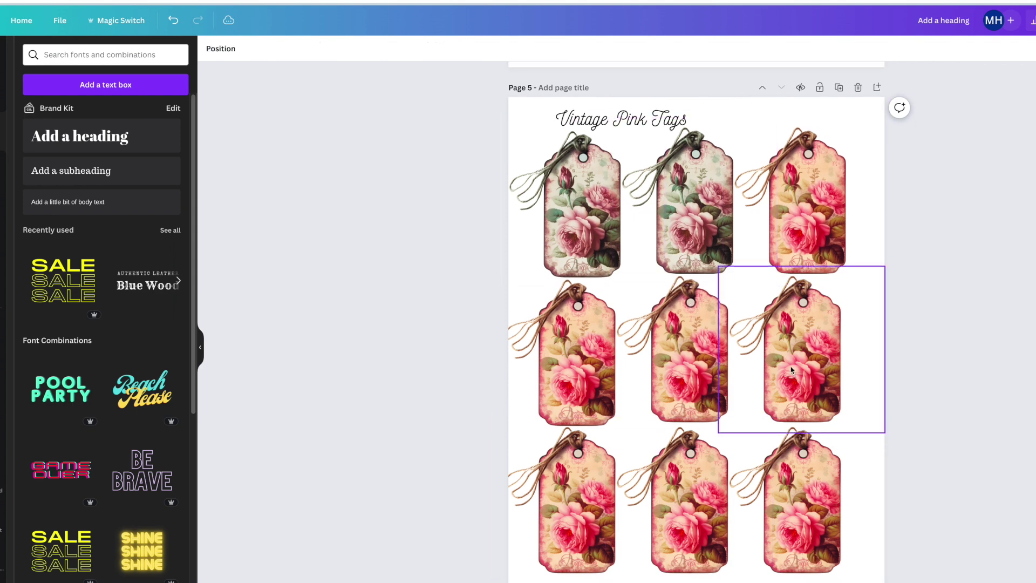
scroll(864, 432, up, 1)
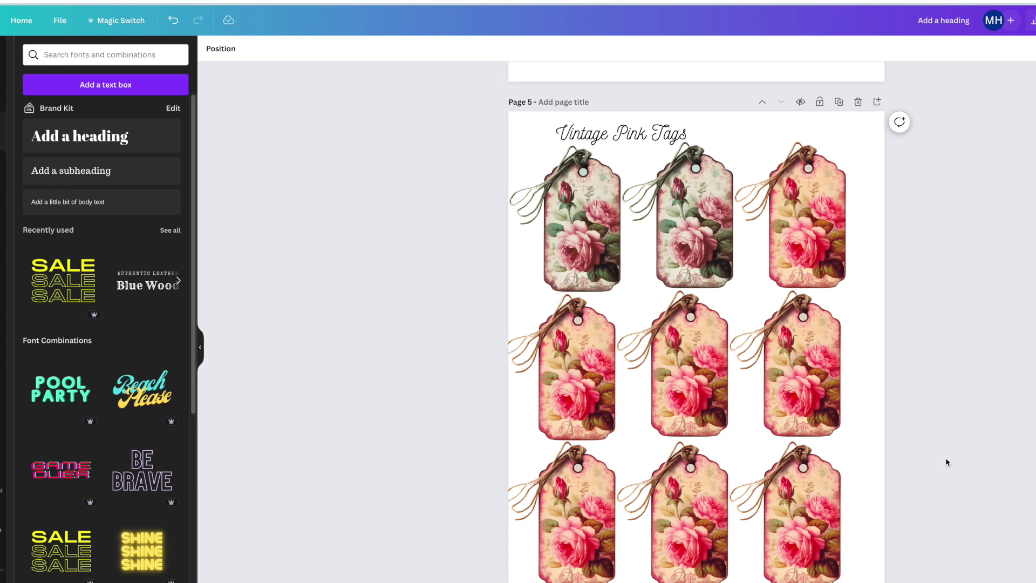
scroll(934, 459, down, 1)
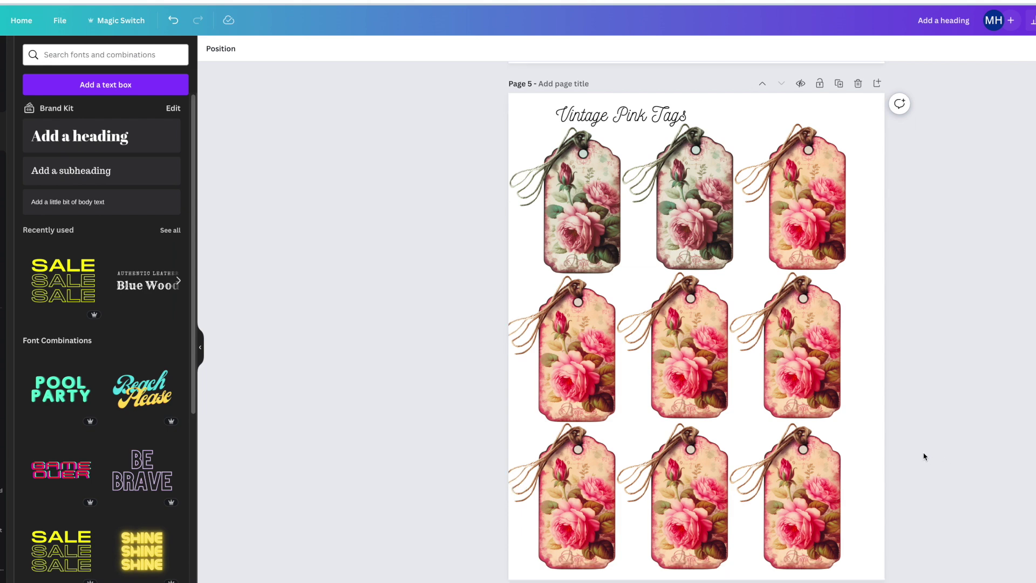